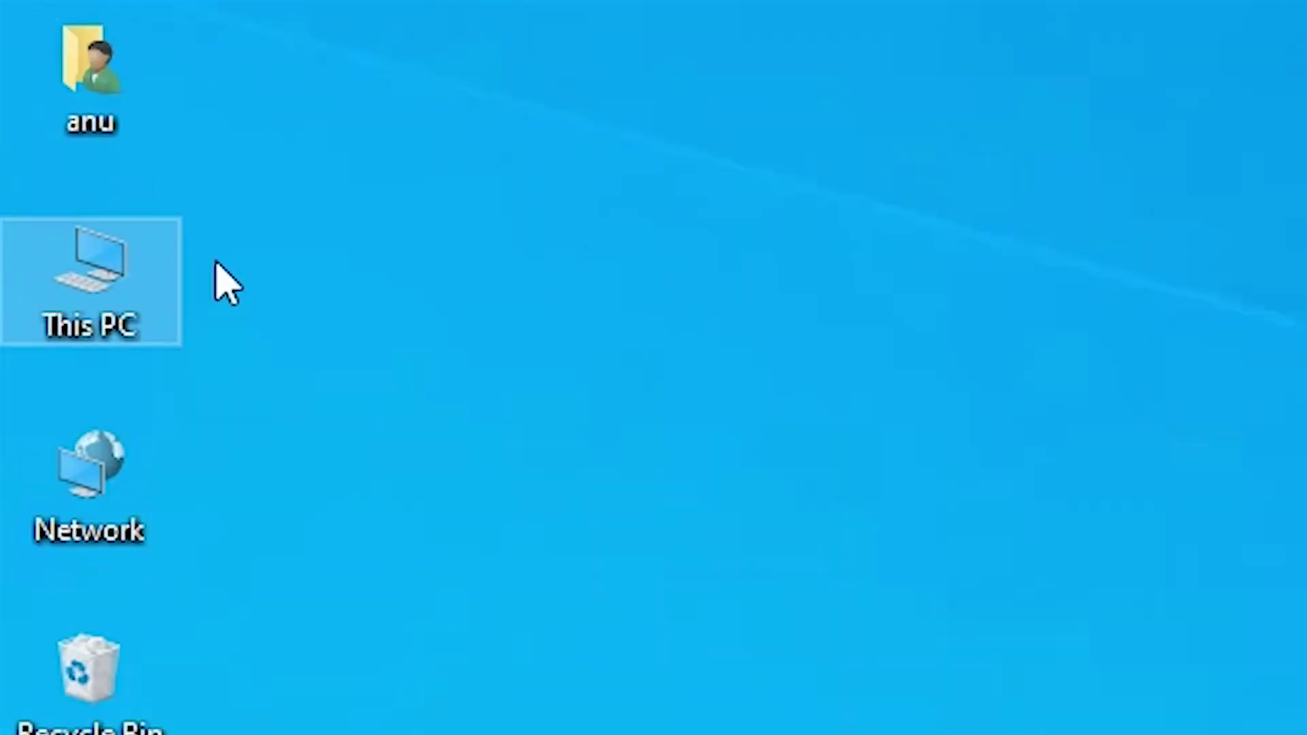
# - Check the PC's system properties from This PC, then close the window
pyautogui.rightClick(95, 274)
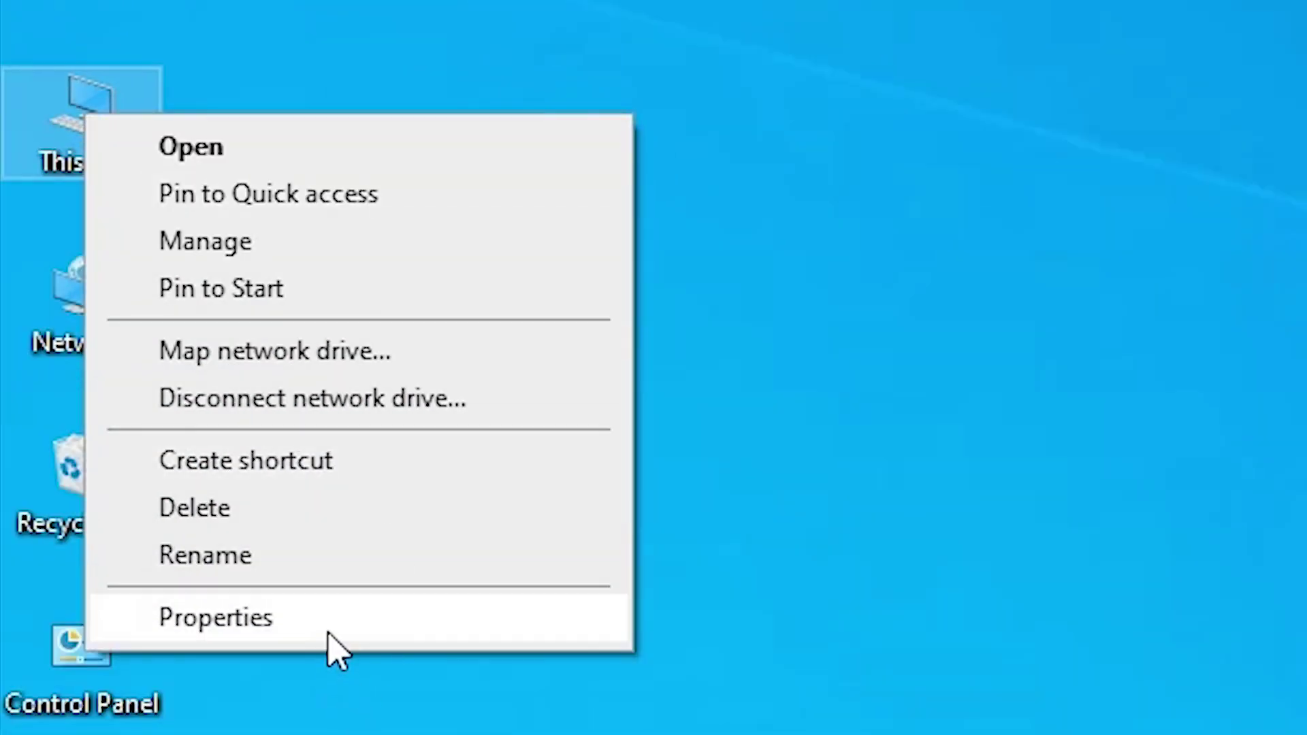
pyautogui.click(371, 734)
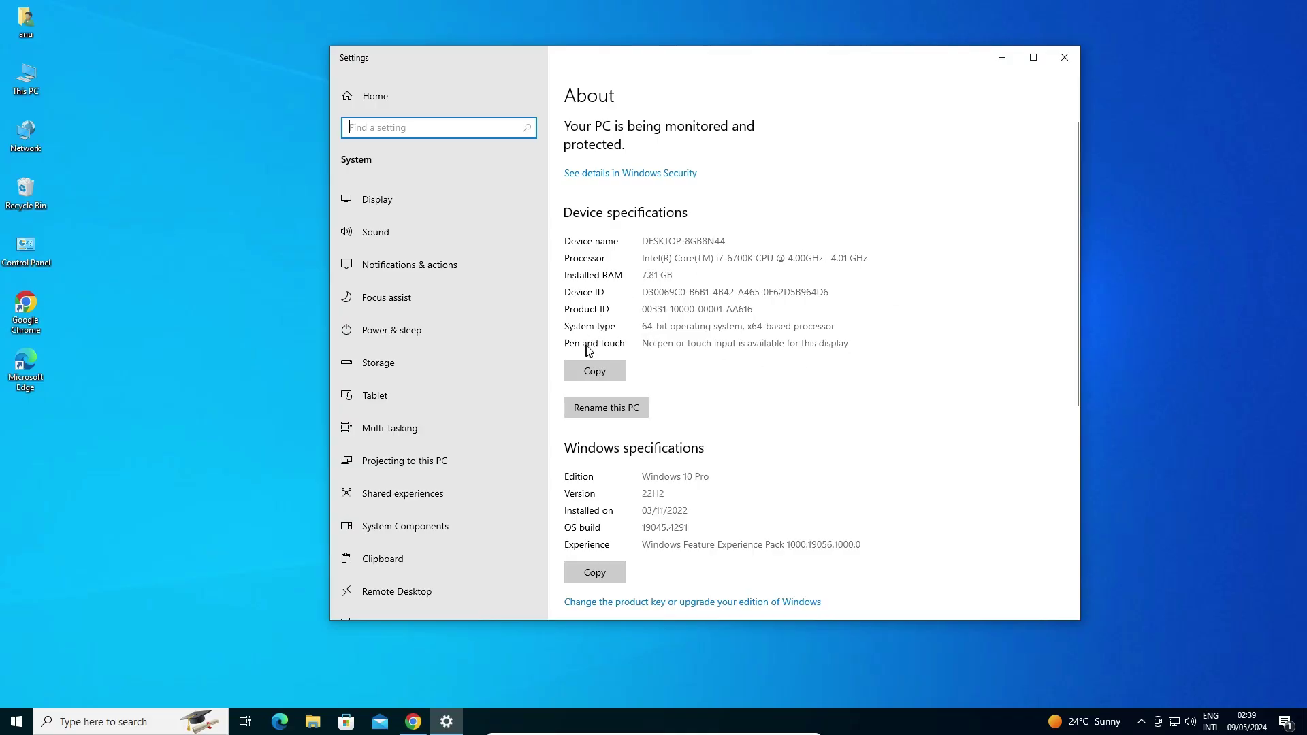
pyautogui.click(1065, 58)
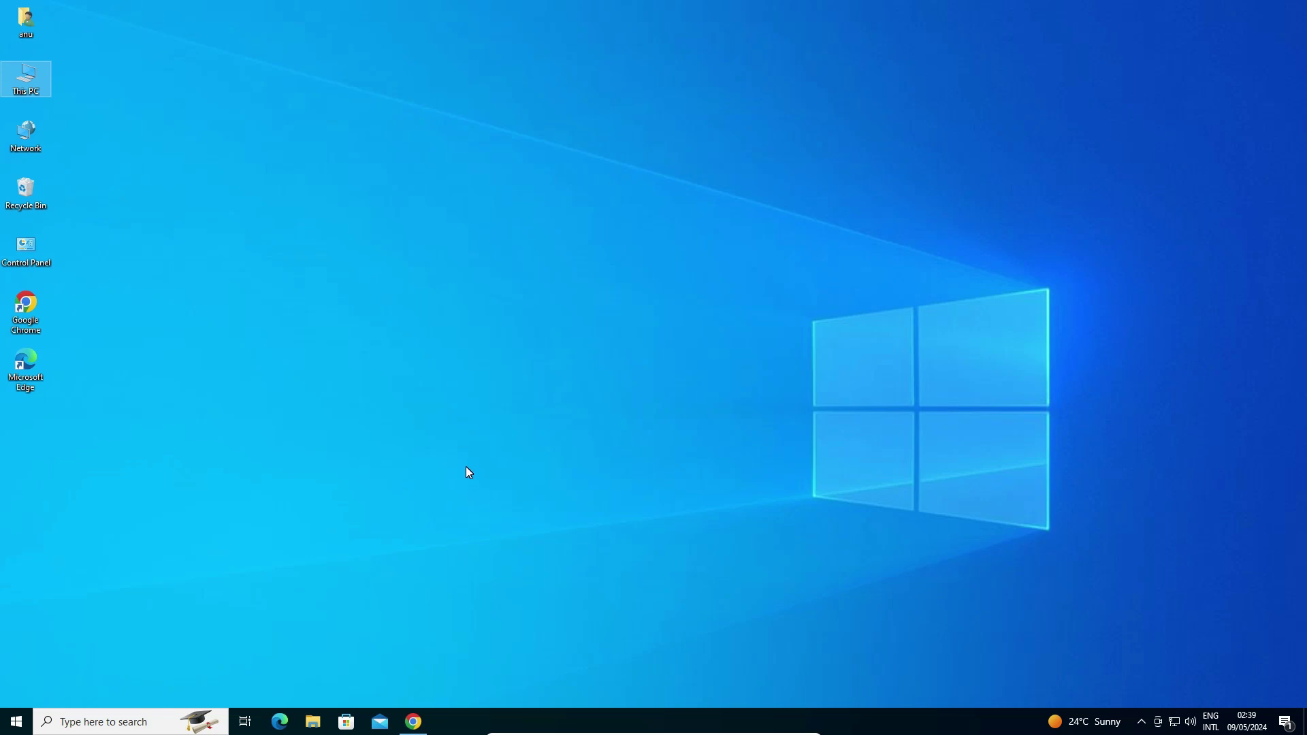
# - Bring Chrome back and rerun the Google search for the P1606dn driver
pyautogui.moveTo(414, 721)
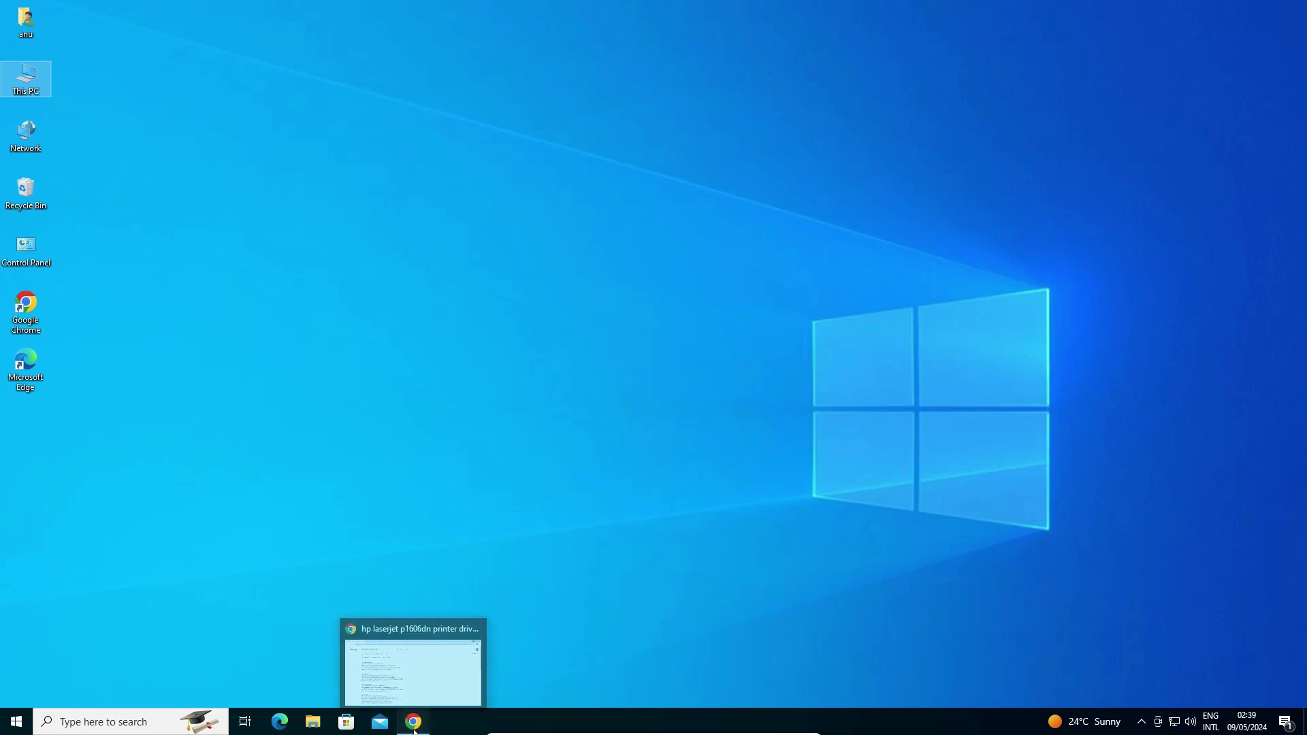
pyautogui.click(445, 652)
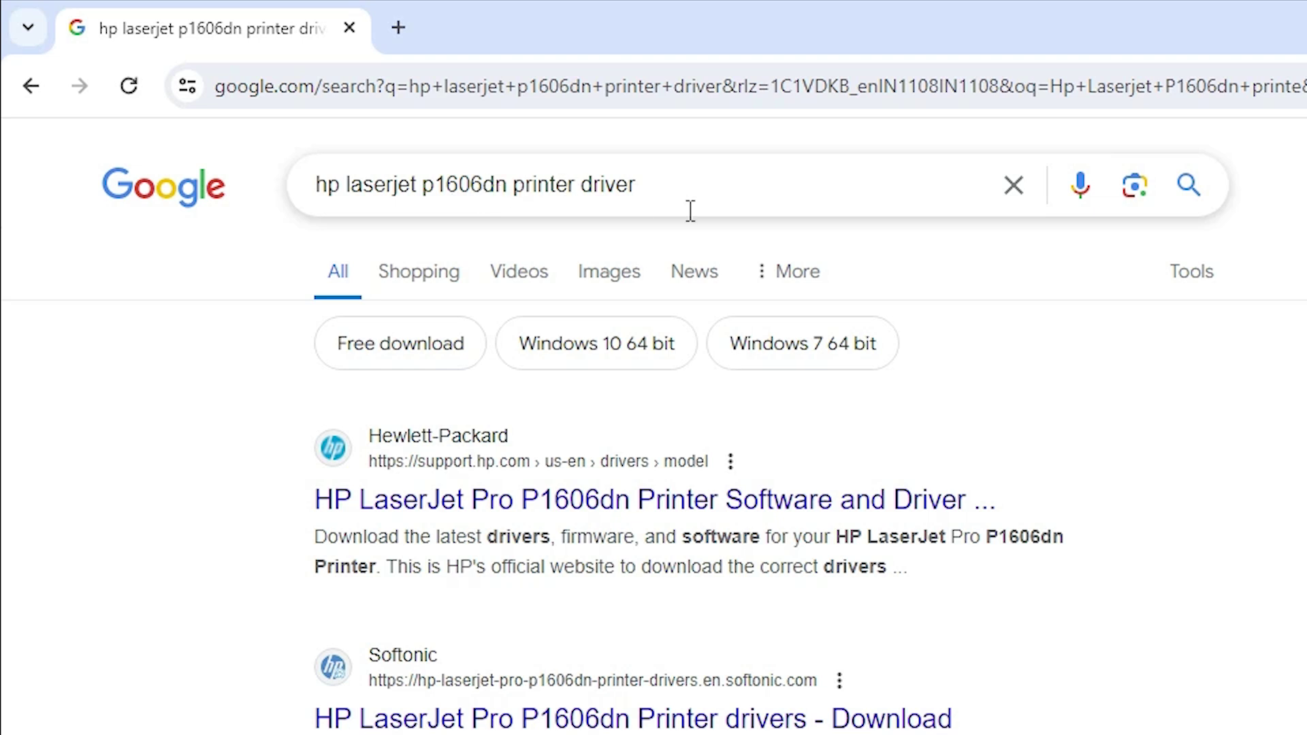
pyautogui.click(674, 194)
pyautogui.press('Return')
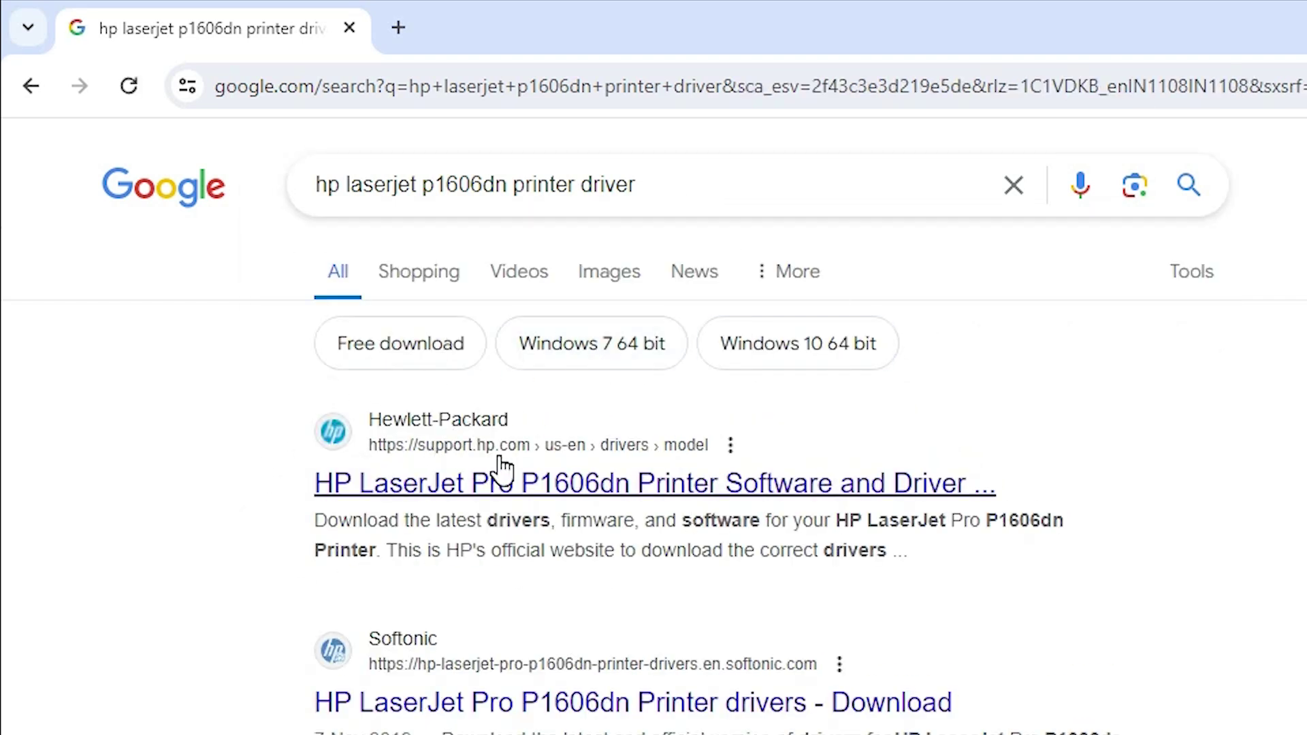
# - Open the first support.hp.com result in a new tab and switch to it
pyautogui.rightClick(587, 486)
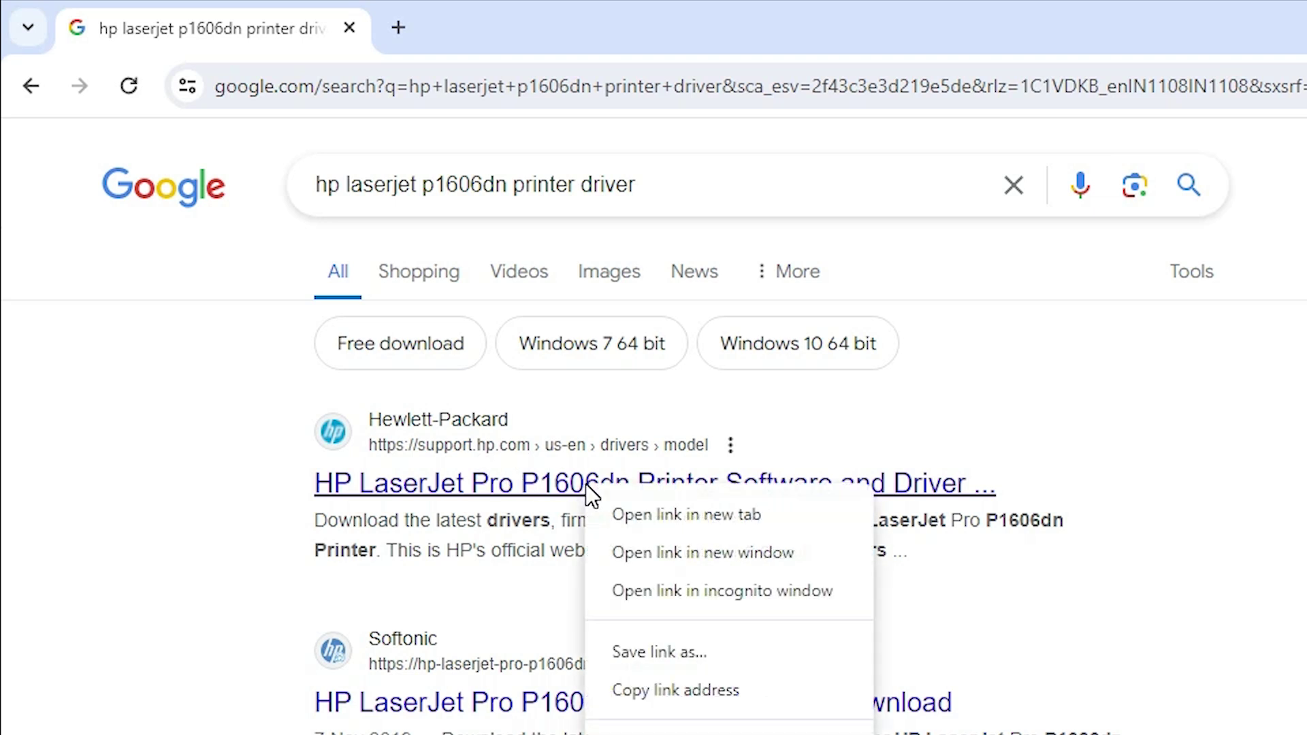
pyautogui.click(709, 512)
pyautogui.click(565, 28)
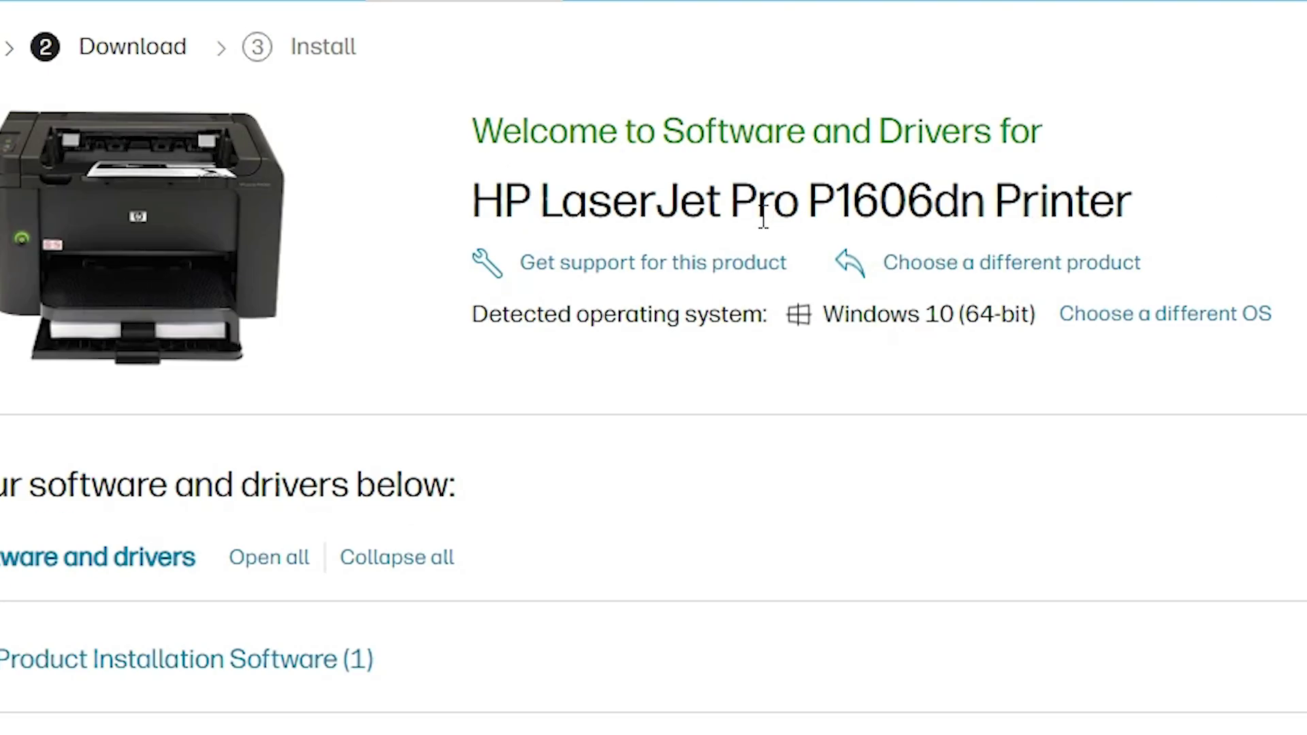
# - Change the driver page's operating system to Windows, version Windows 10 (64-bit)
pyautogui.moveTo(475, 201); pyautogui.dragTo(1021, 204)
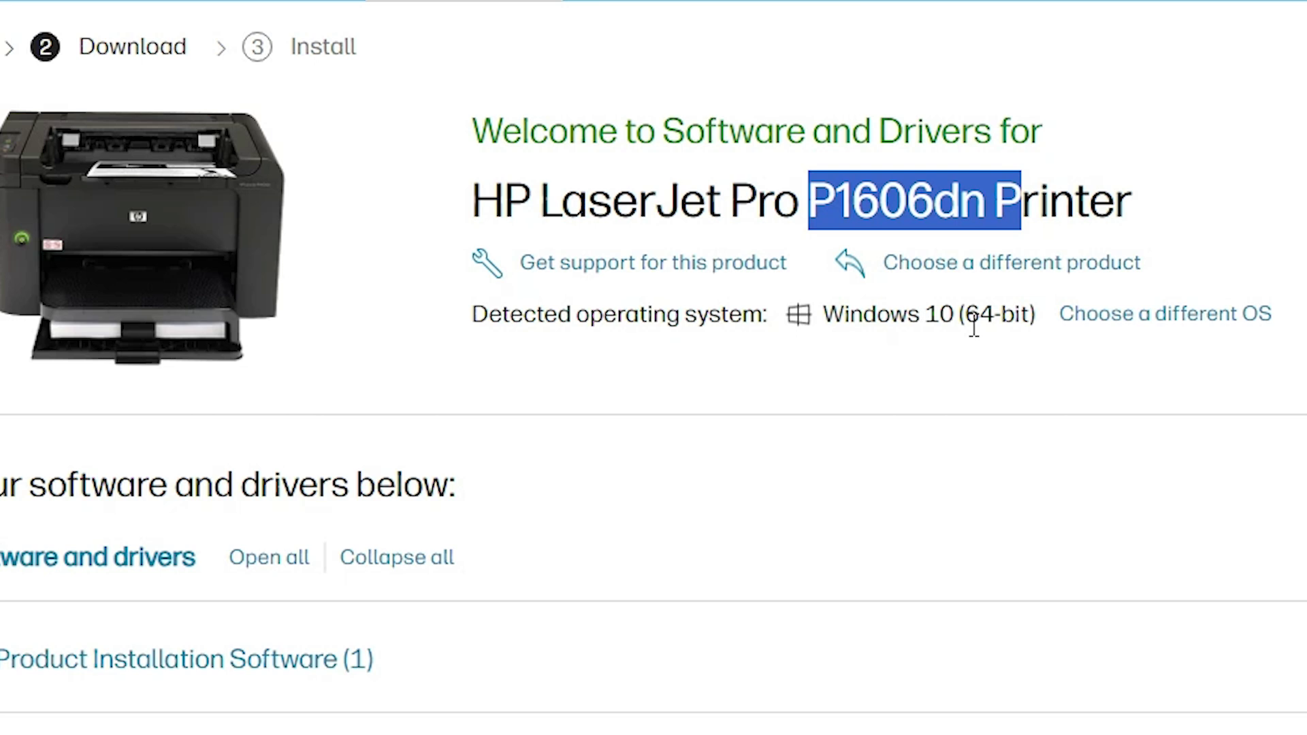
pyautogui.click(1219, 326)
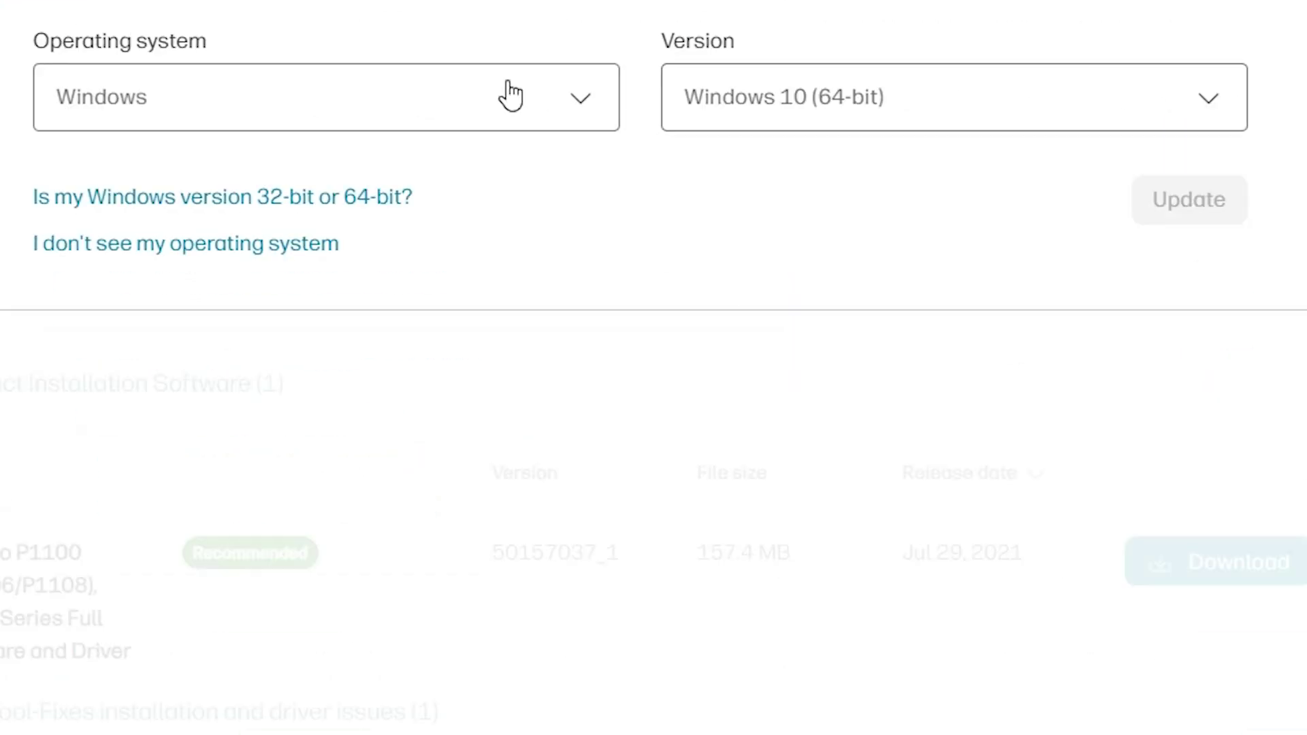
pyautogui.click(536, 349)
pyautogui.click(430, 100)
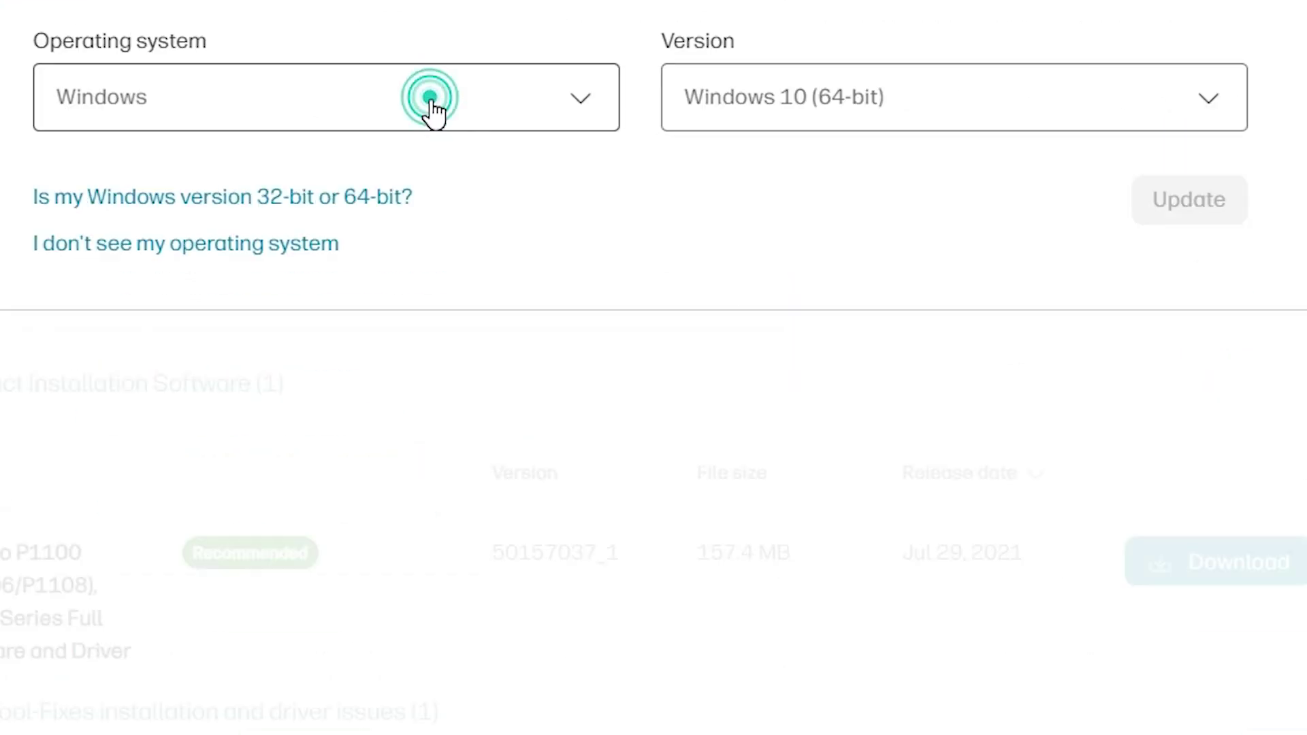
pyautogui.click(918, 109)
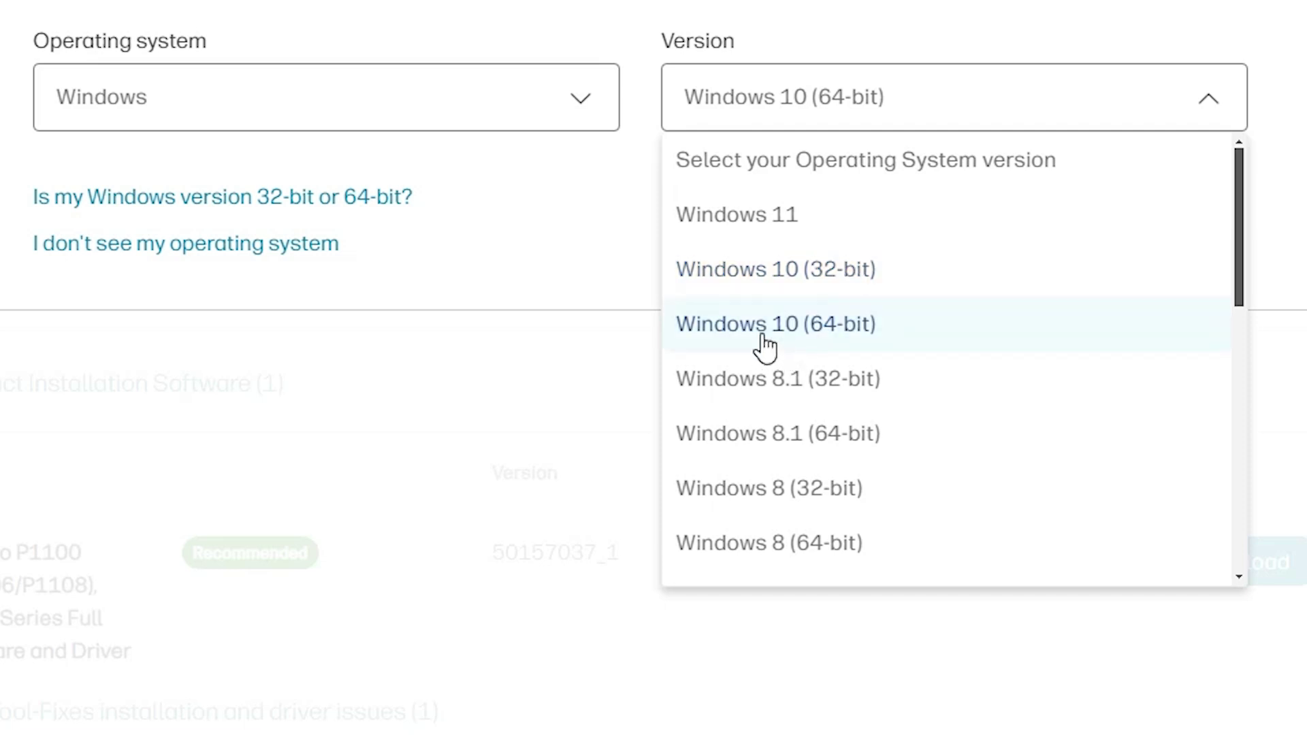
pyautogui.click(916, 343)
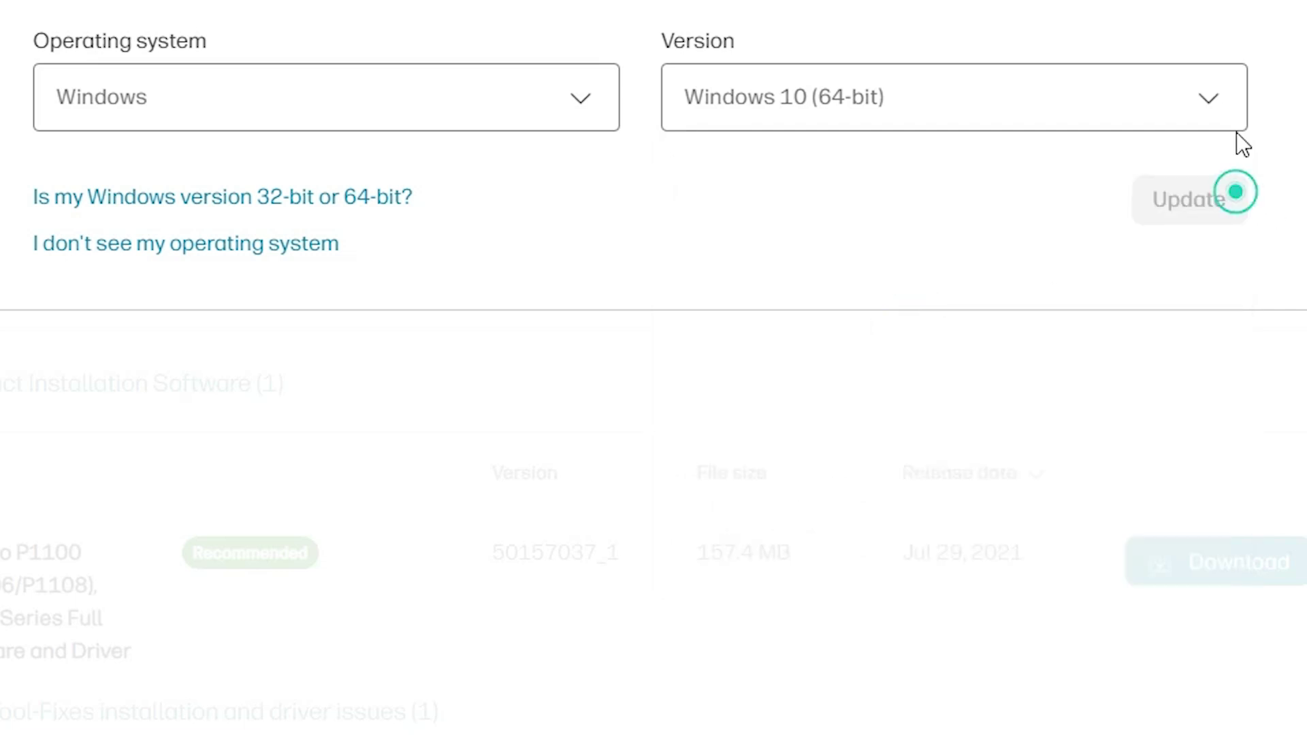
# - Download the 157 MB full feature software and driver package, then show it in its folder
pyautogui.moveTo(433, 86)
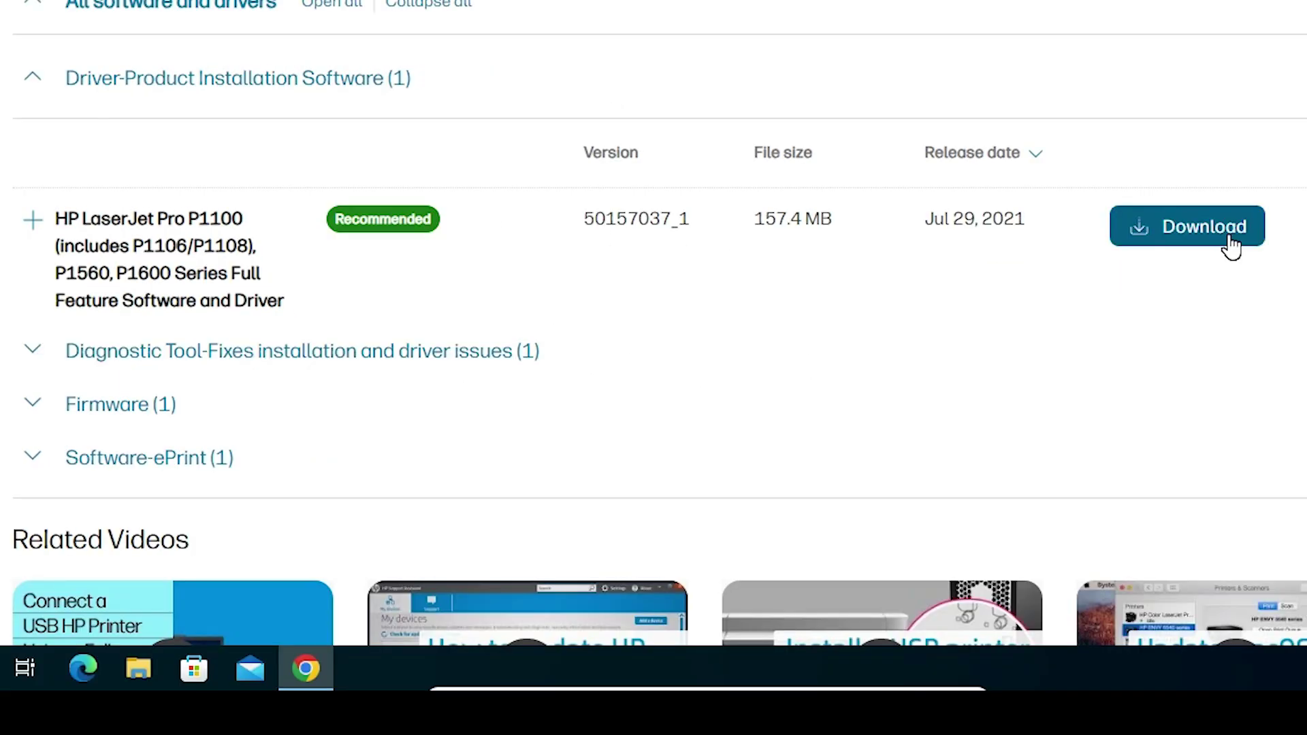
pyautogui.click(1229, 238)
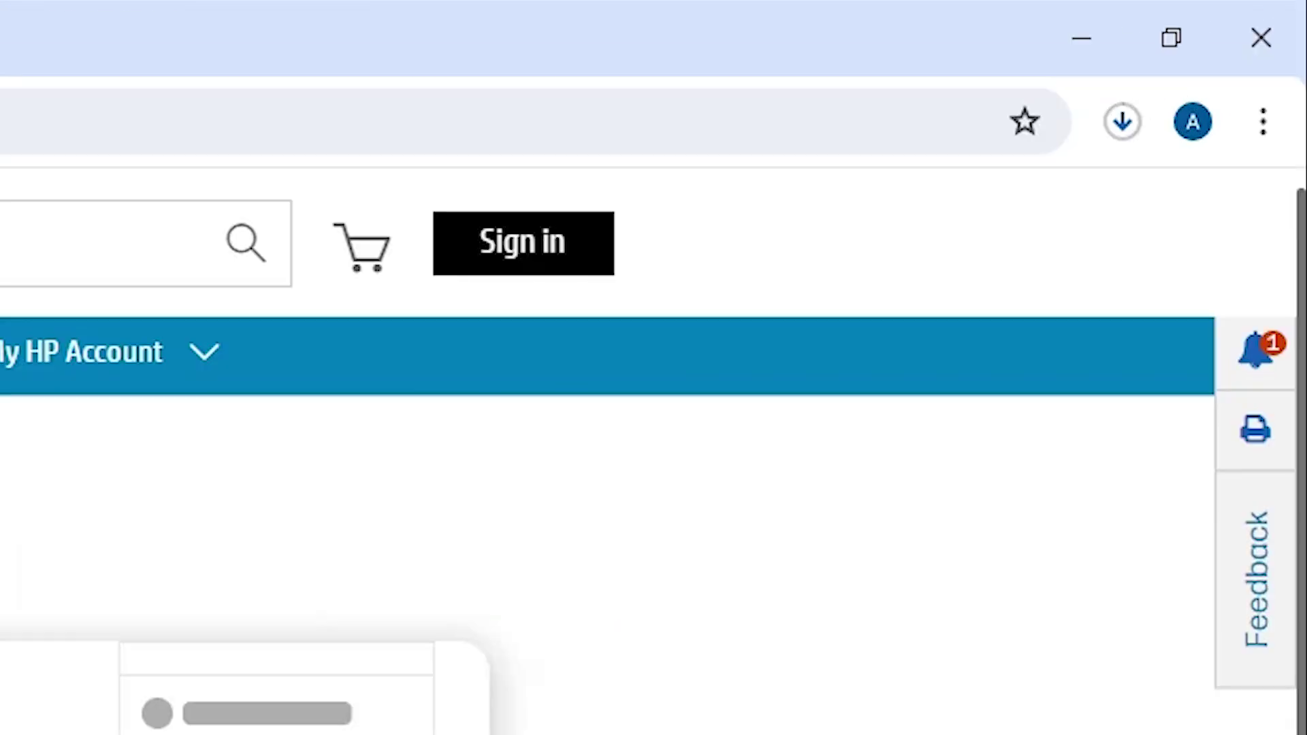
pyautogui.click(1130, 129)
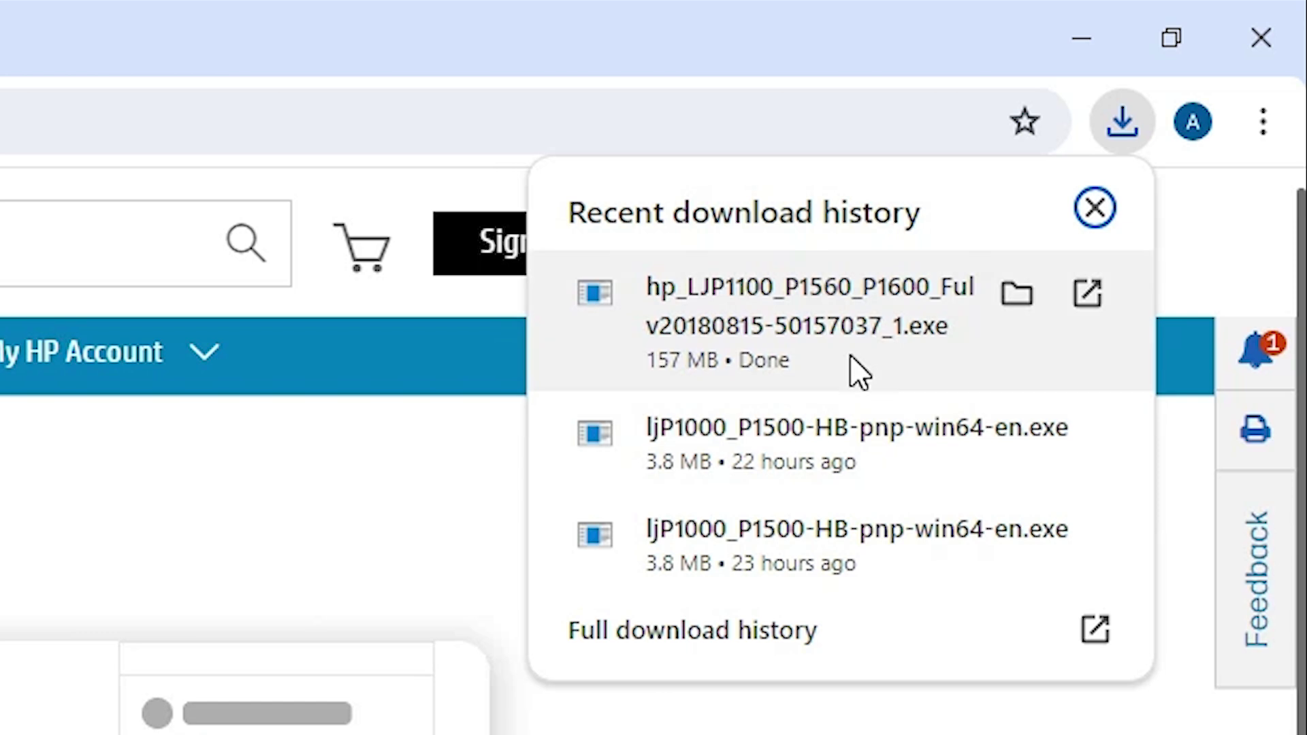
pyautogui.doubleClick(1146, 115)
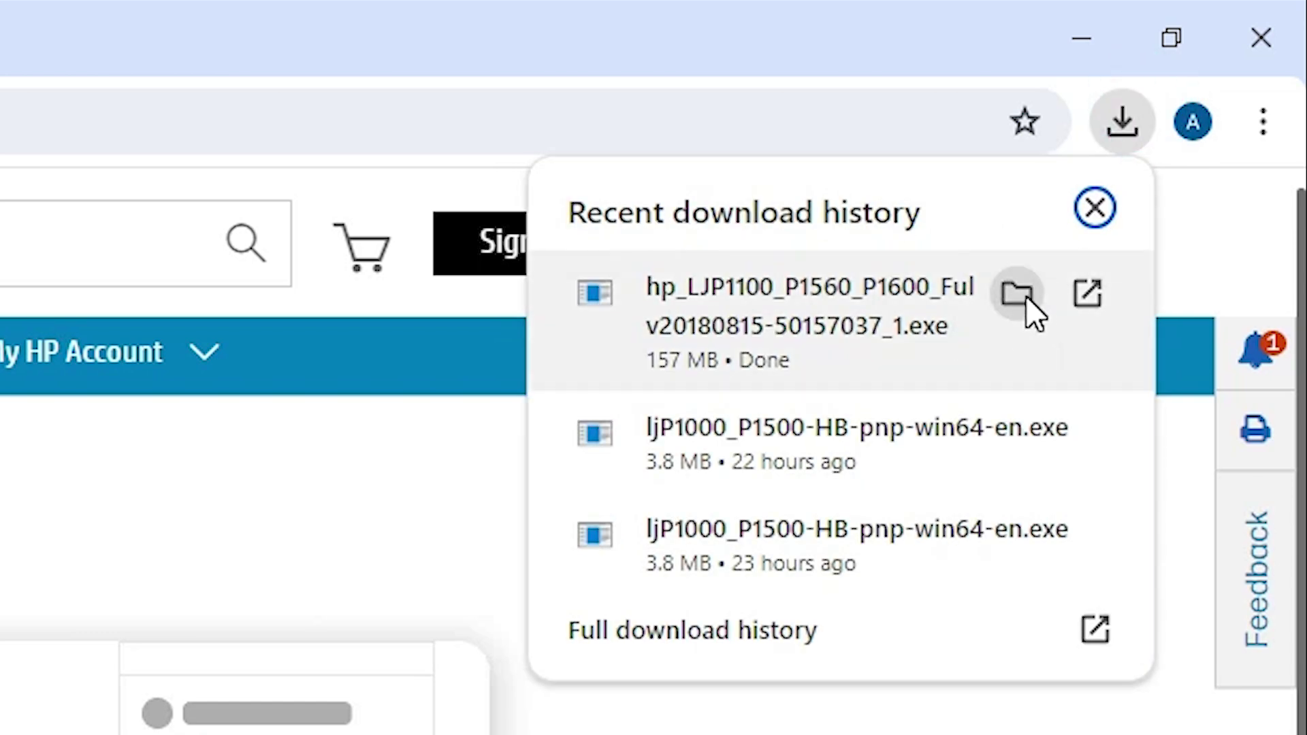
pyautogui.click(1027, 294)
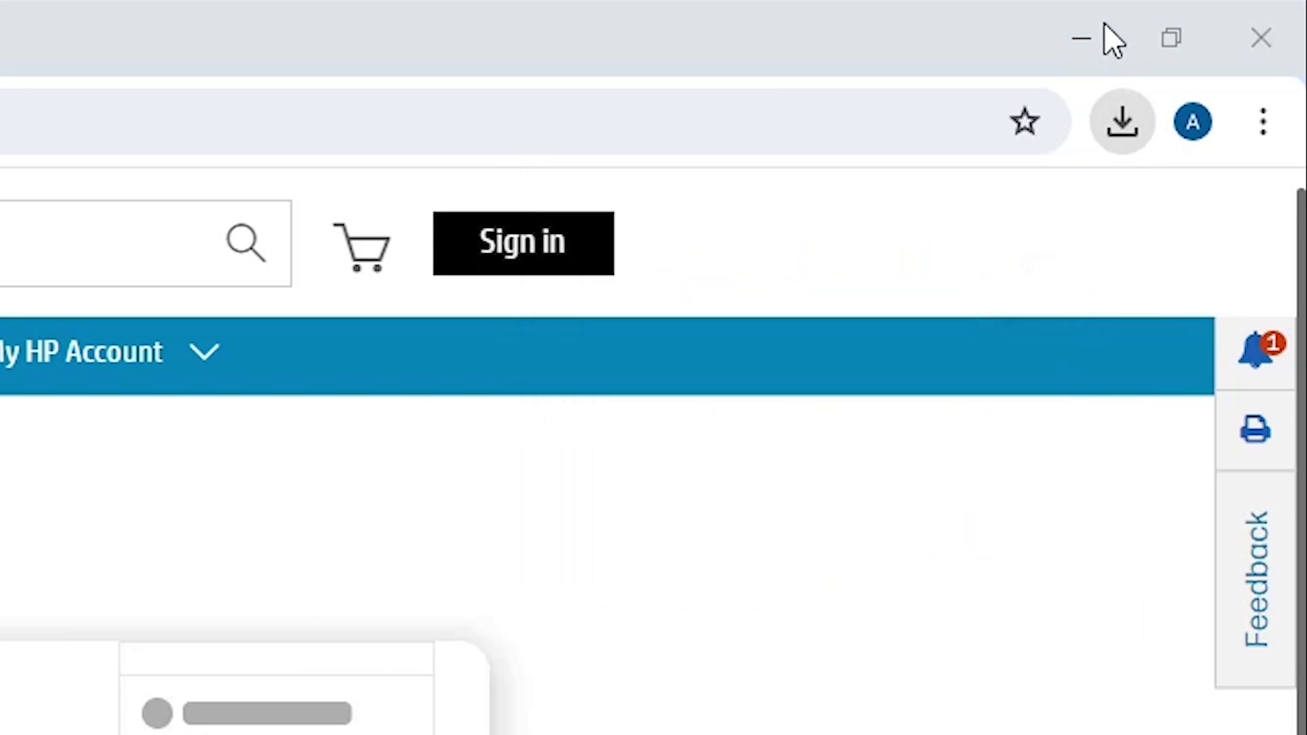
# - Move the HP installer from the Downloads folder onto the desktop and close Explorer
pyautogui.click(1234, 7)
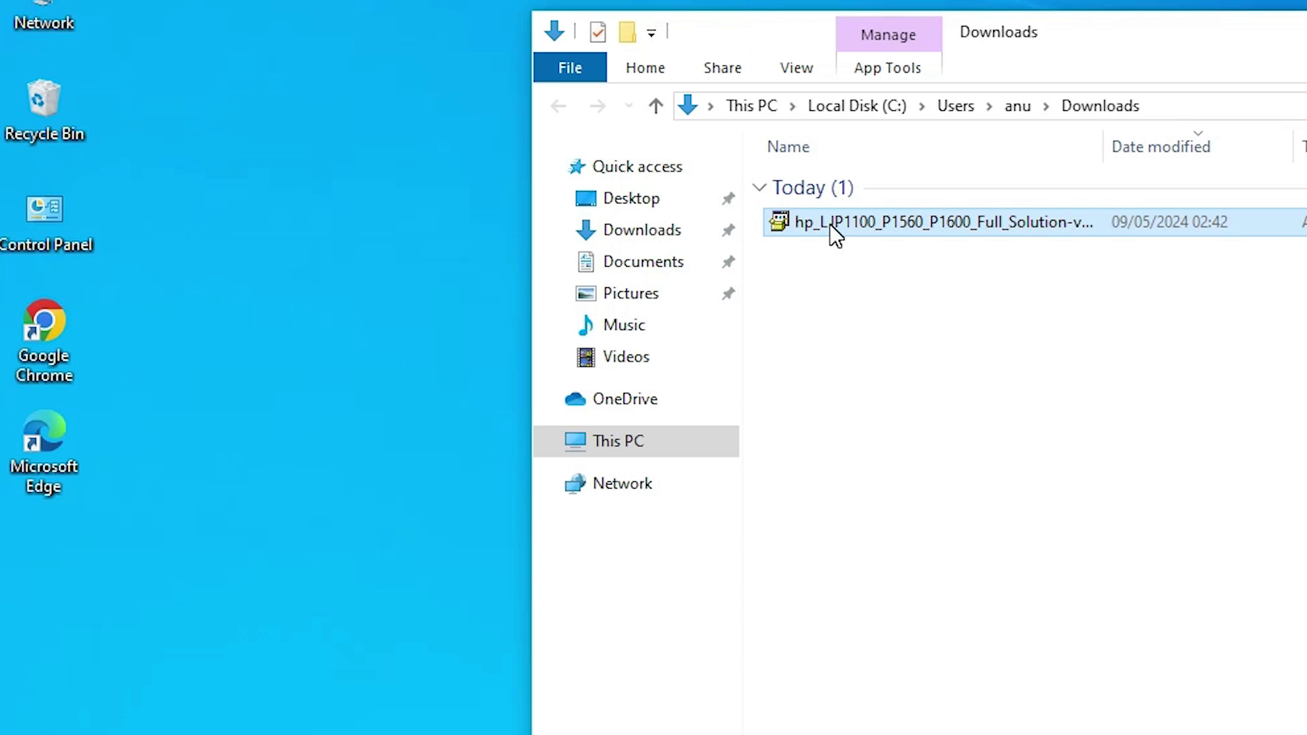
pyautogui.moveTo(840, 222); pyautogui.dragTo(85, 670)
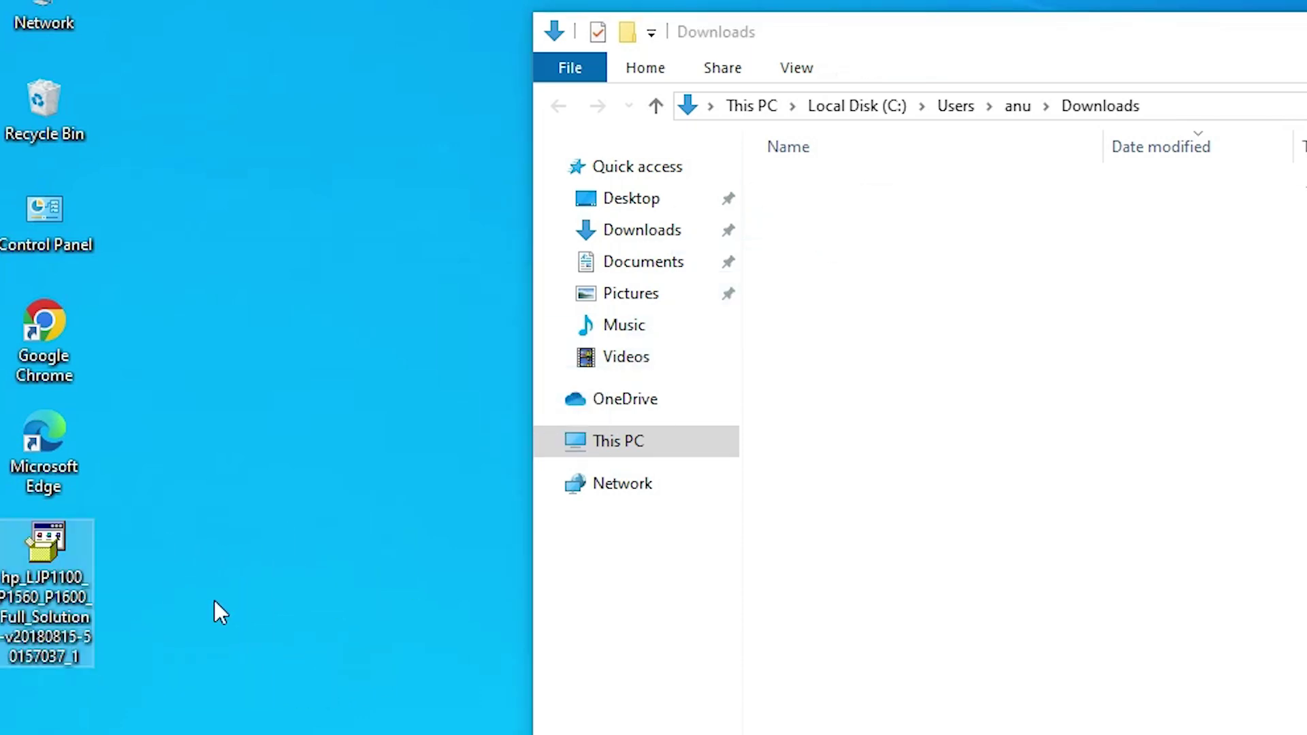
pyautogui.click(1021, 151)
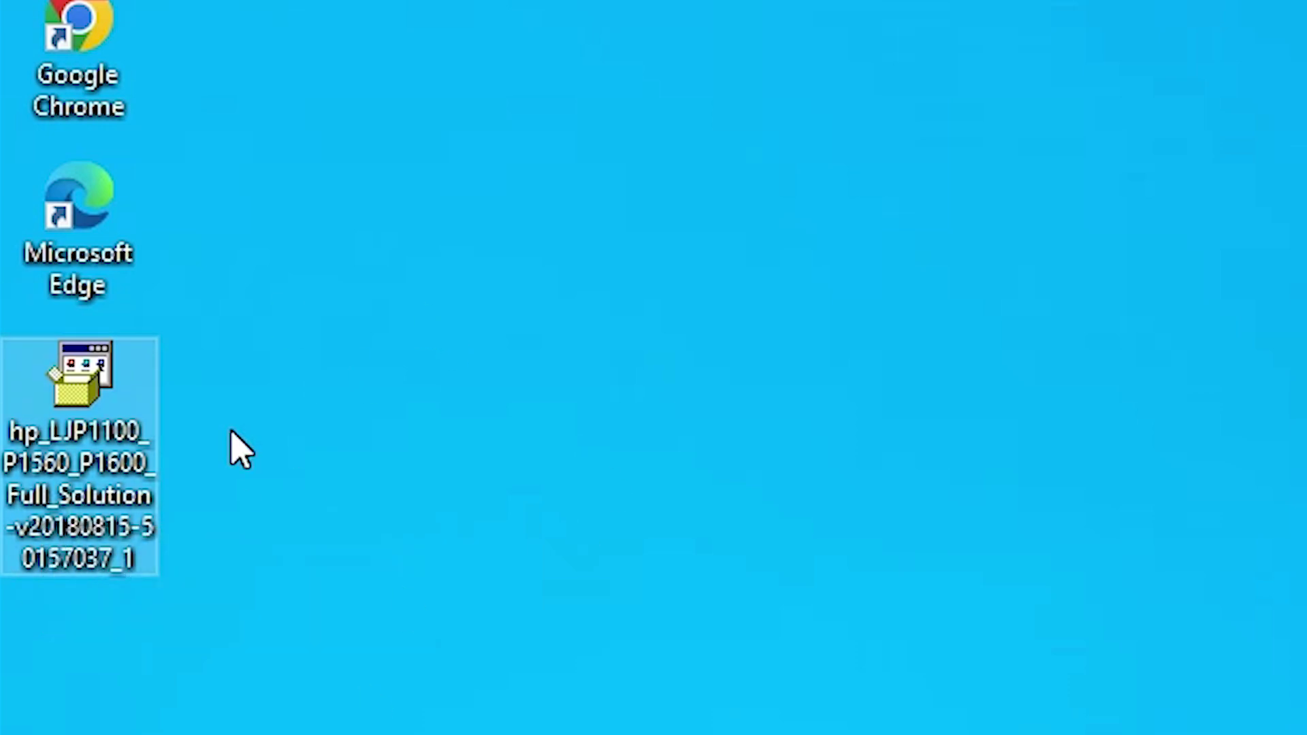
# - Extract the HP installer with WinRAR into the suggested same-named desktop folder
pyautogui.rightClick(84, 446)
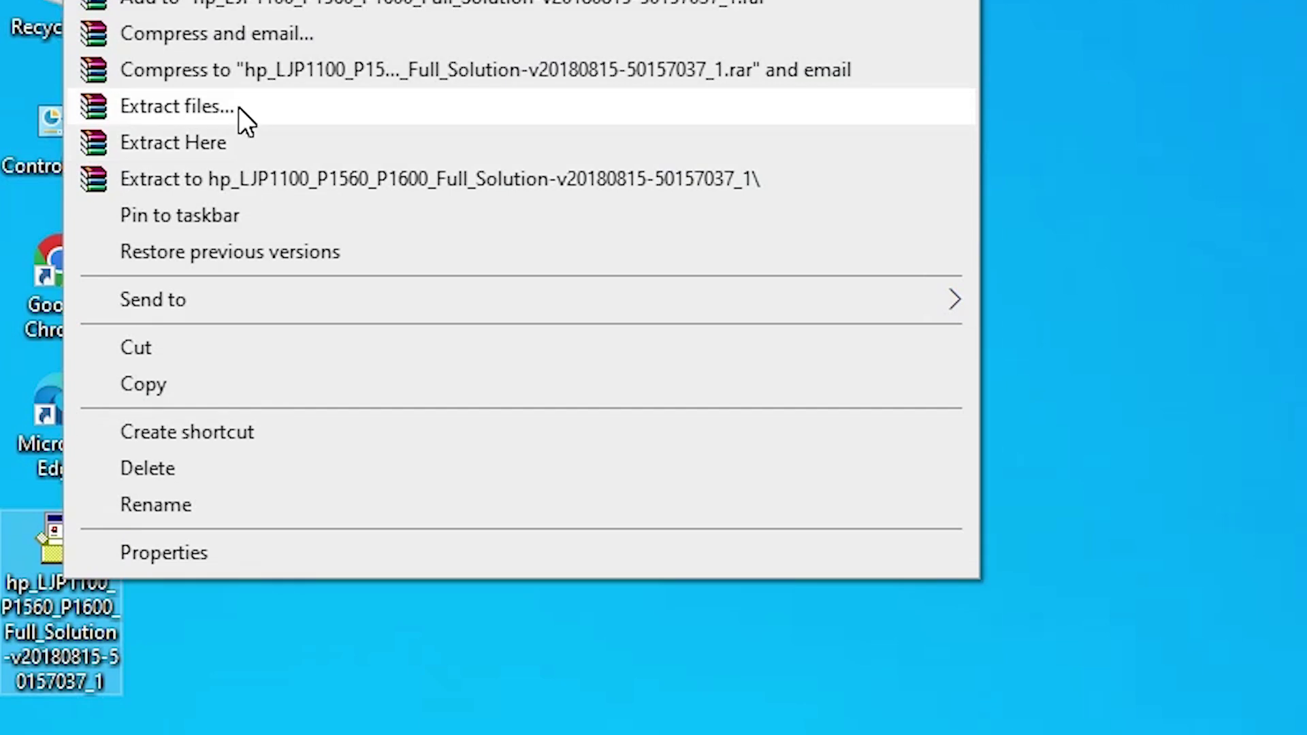
pyautogui.click(237, 107)
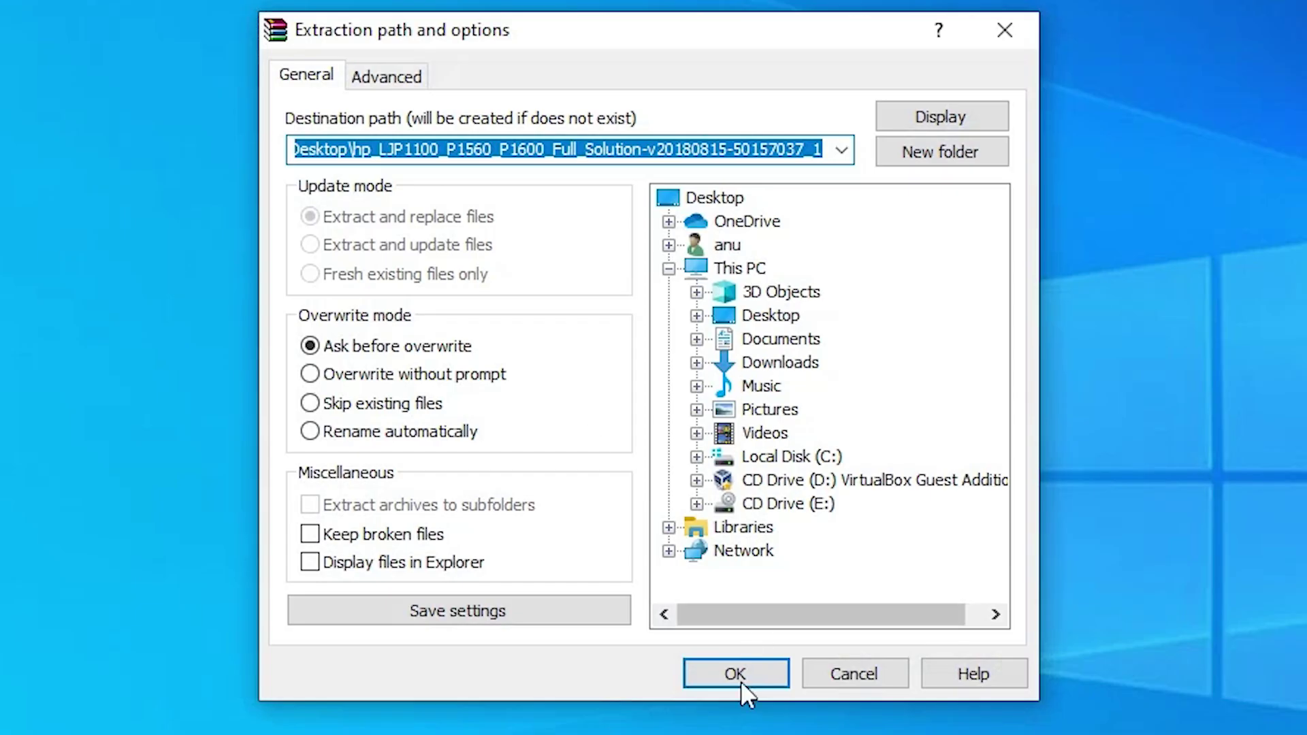
pyautogui.click(736, 674)
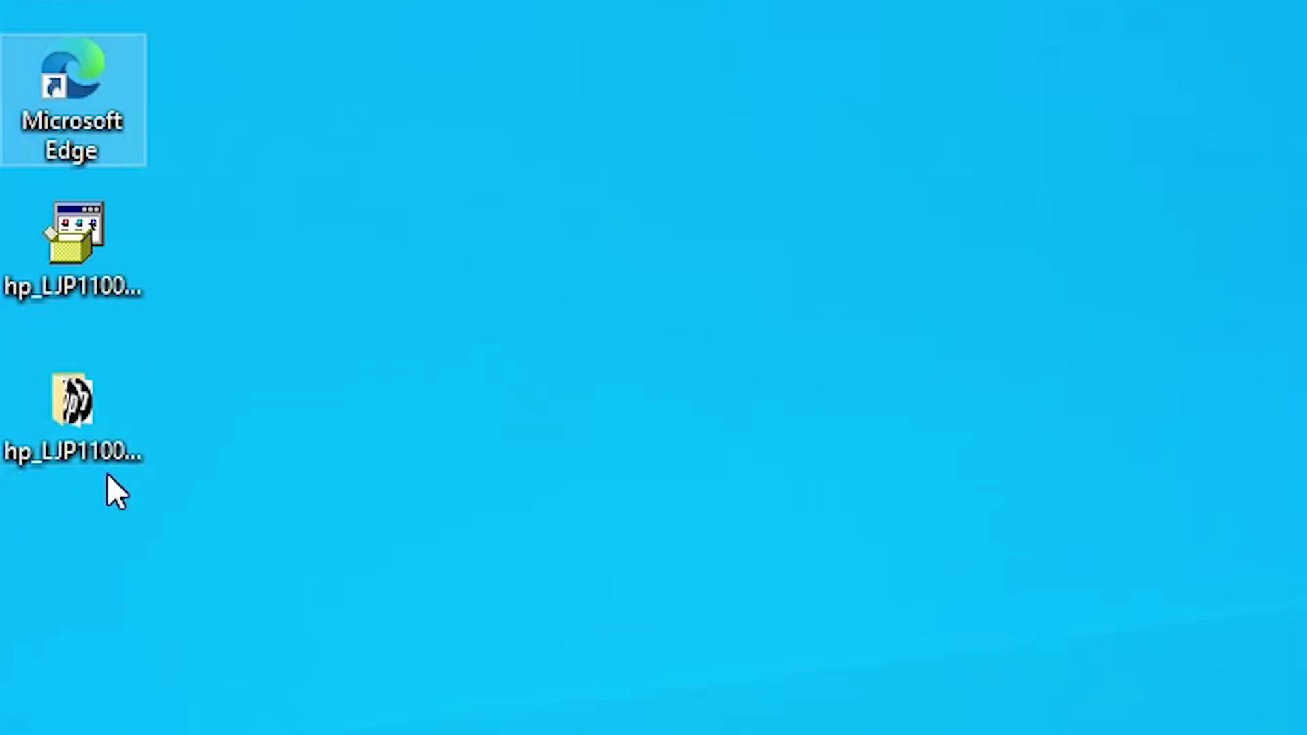
pyautogui.doubleClick(88, 429)
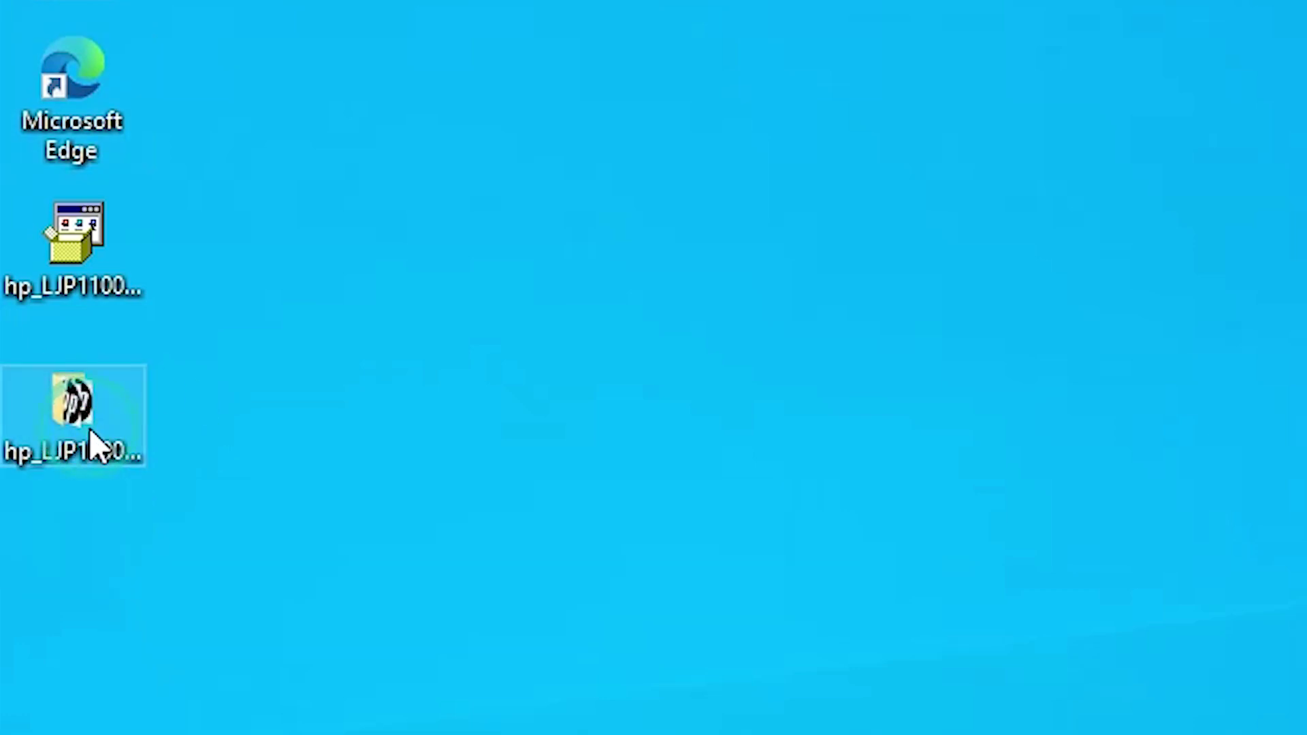
pyautogui.scroll(-15, 955, 626)
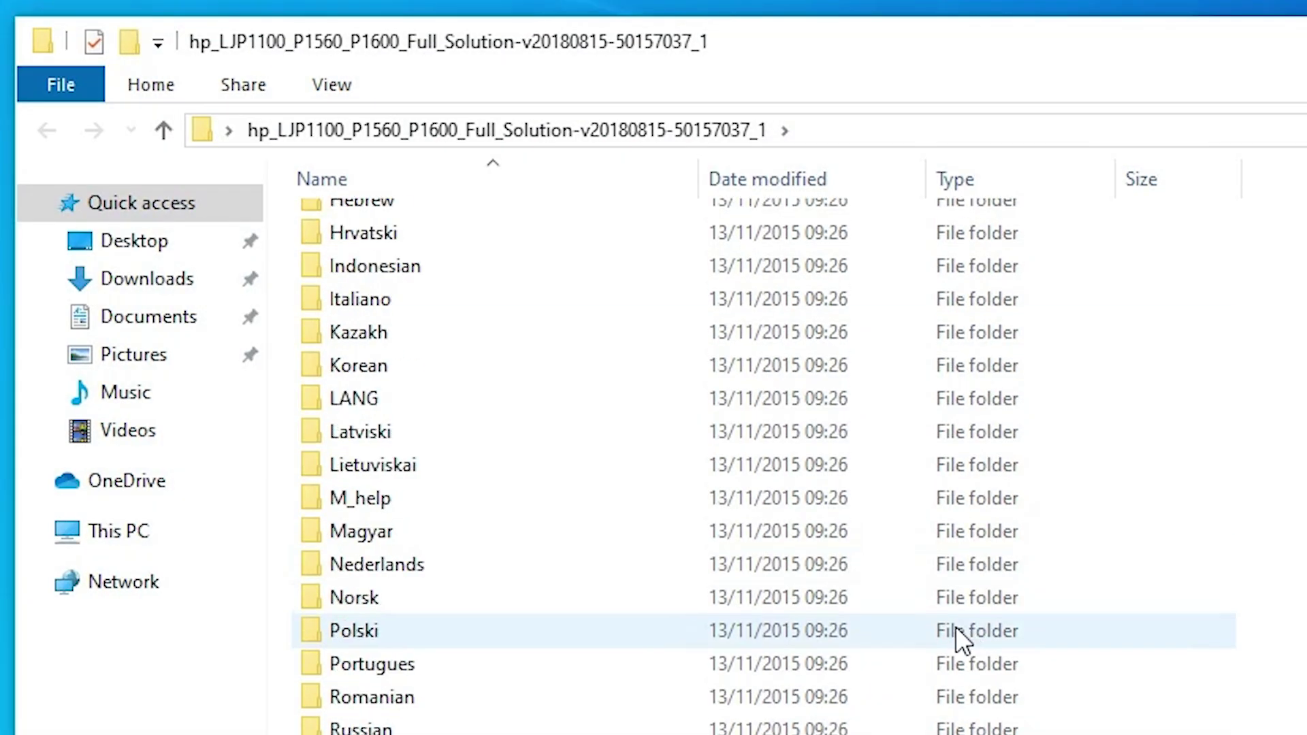
pyautogui.scroll(-5, 892, 653)
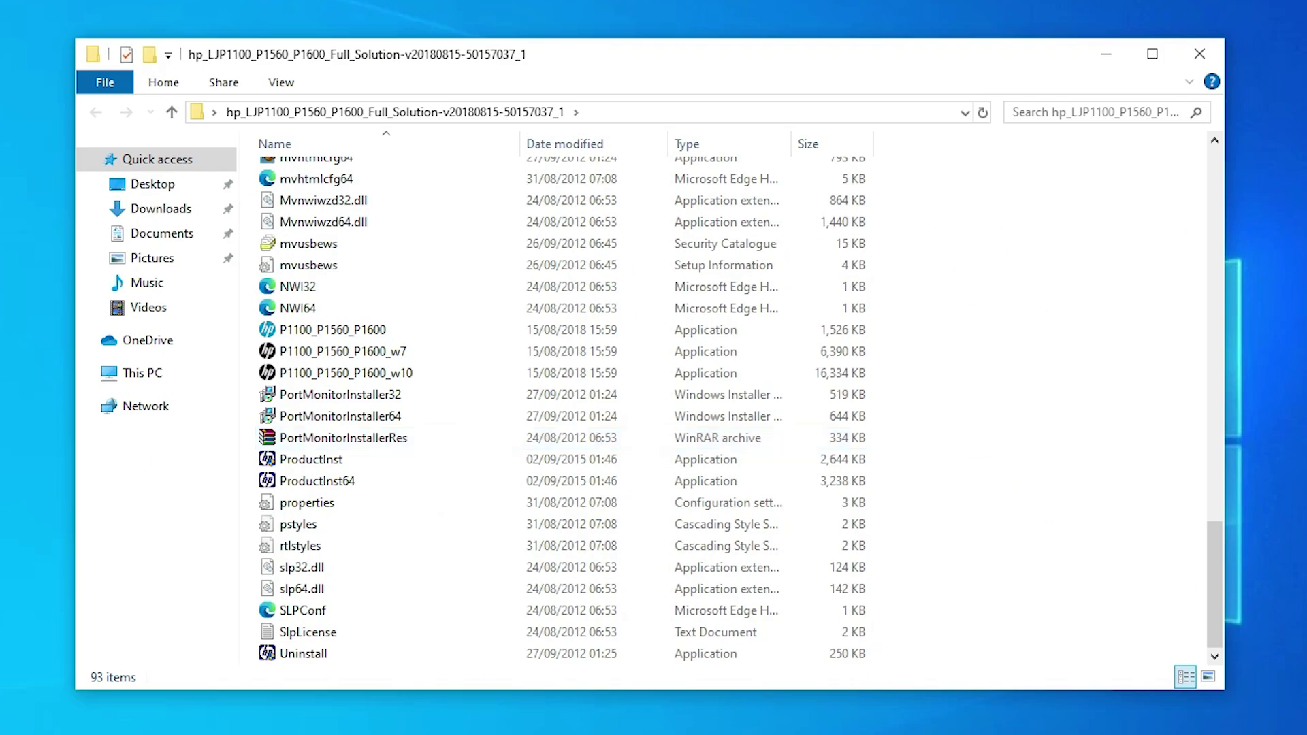
pyautogui.click(1199, 54)
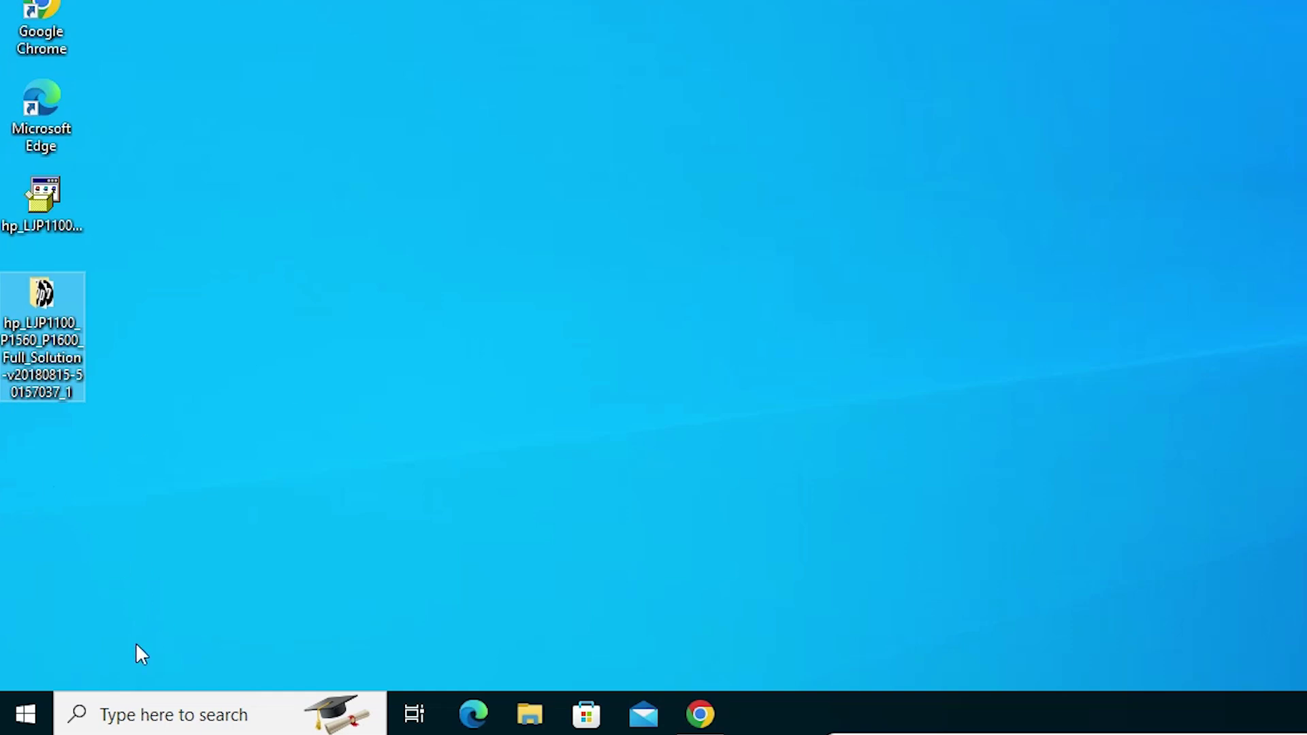
# - Search 'pr' to reach Printers & scanners and choose 'The printer that I want isn't listed'
pyautogui.click(25, 714)
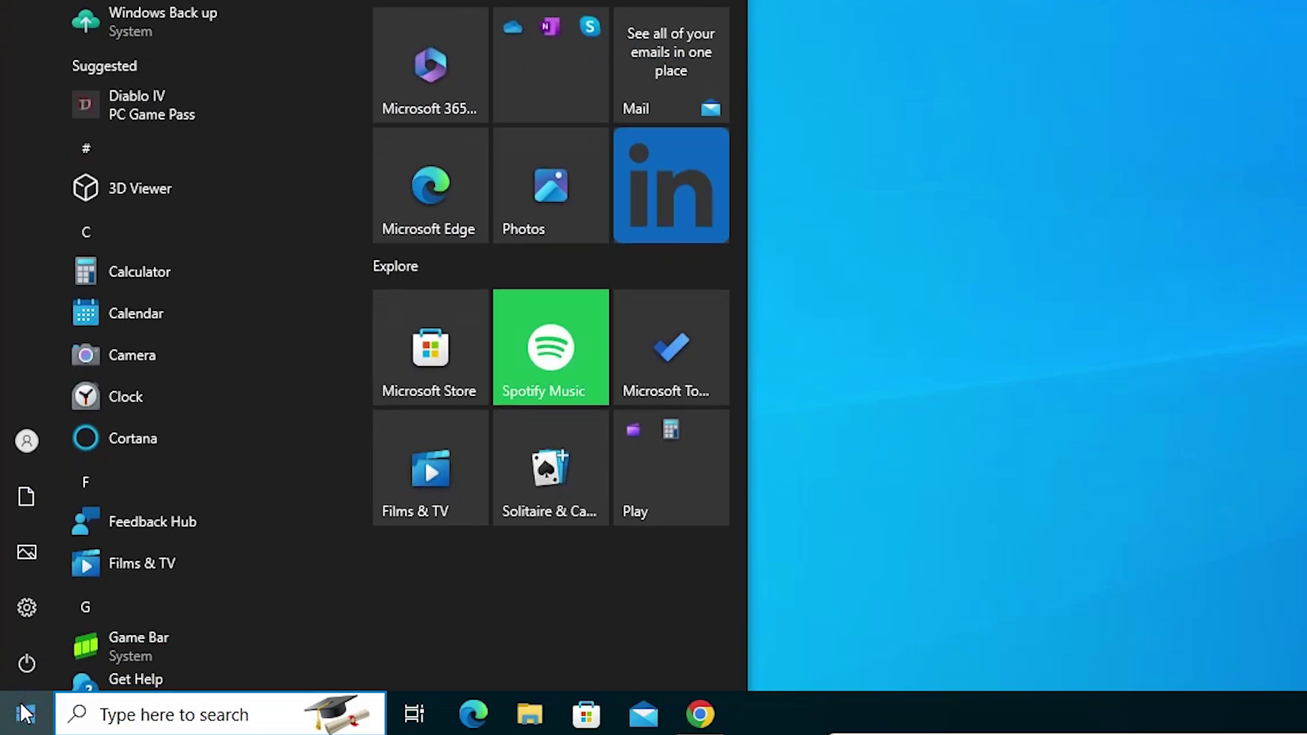
pyautogui.write('pr')
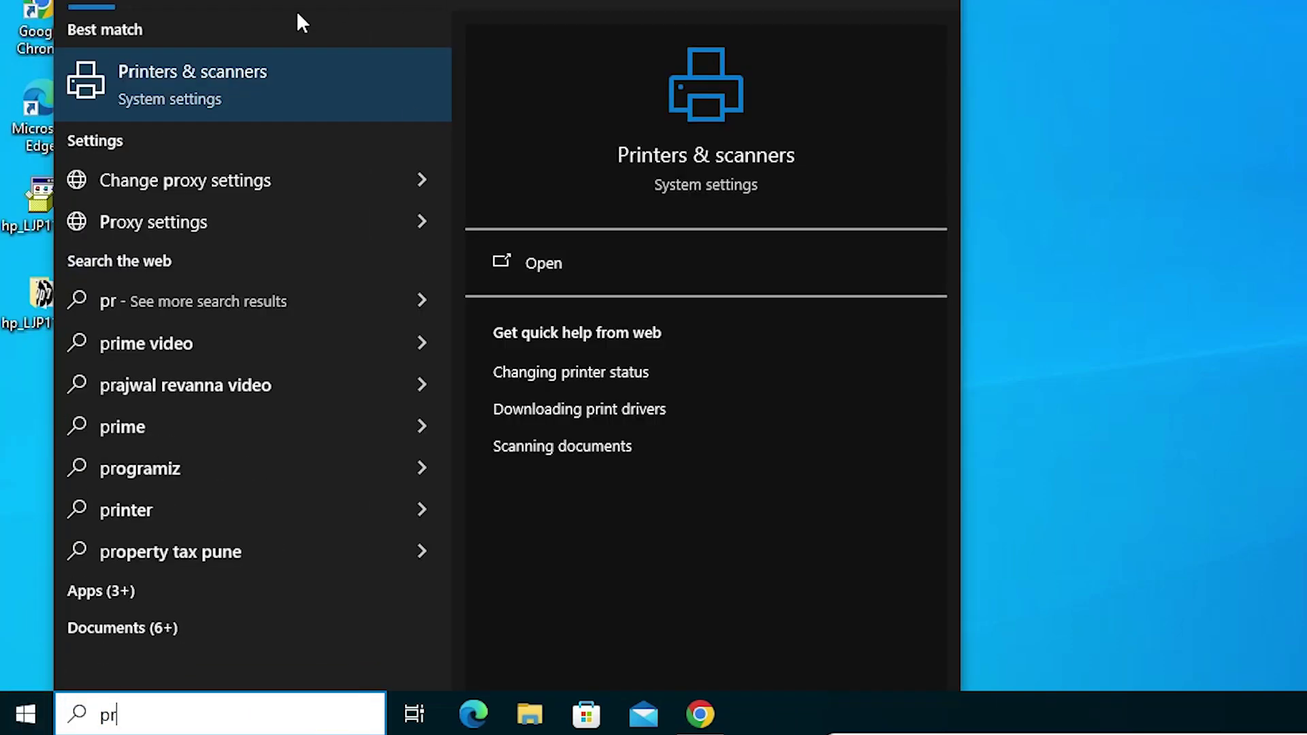
pyautogui.click(247, 74)
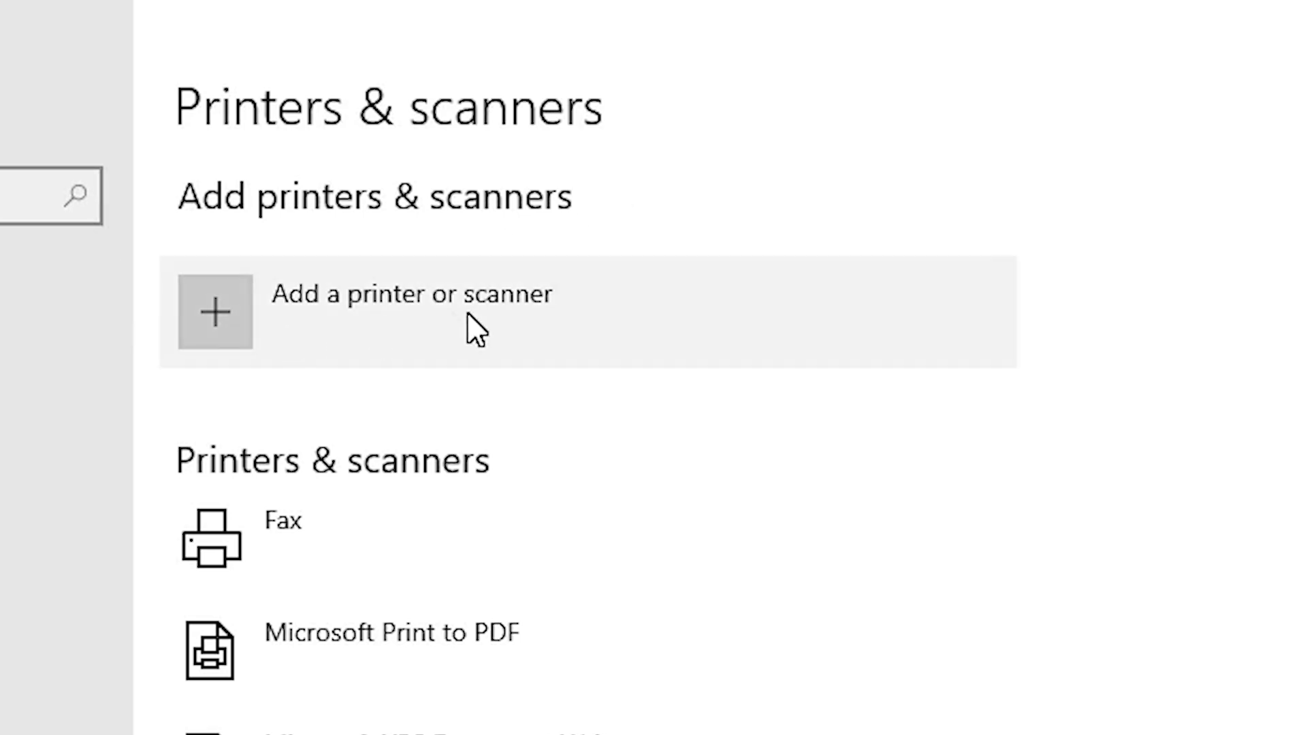
pyautogui.click(379, 313)
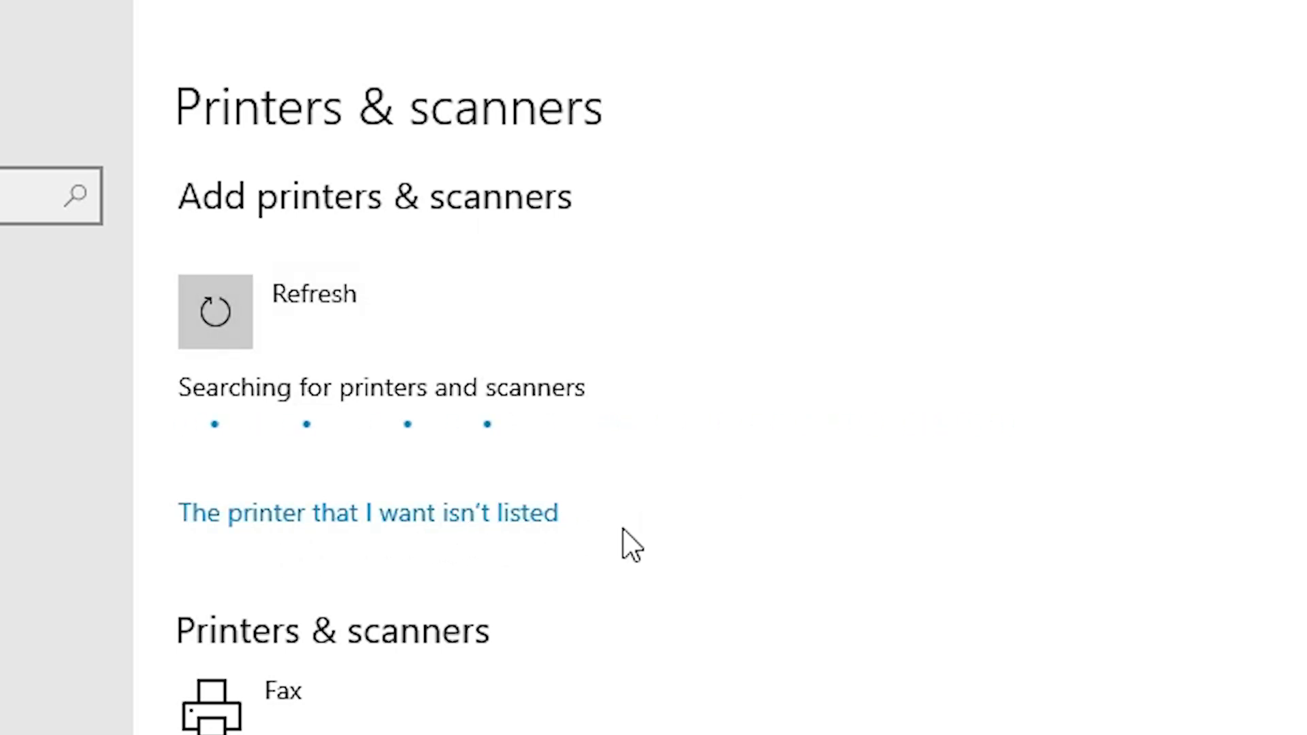
pyautogui.click(431, 513)
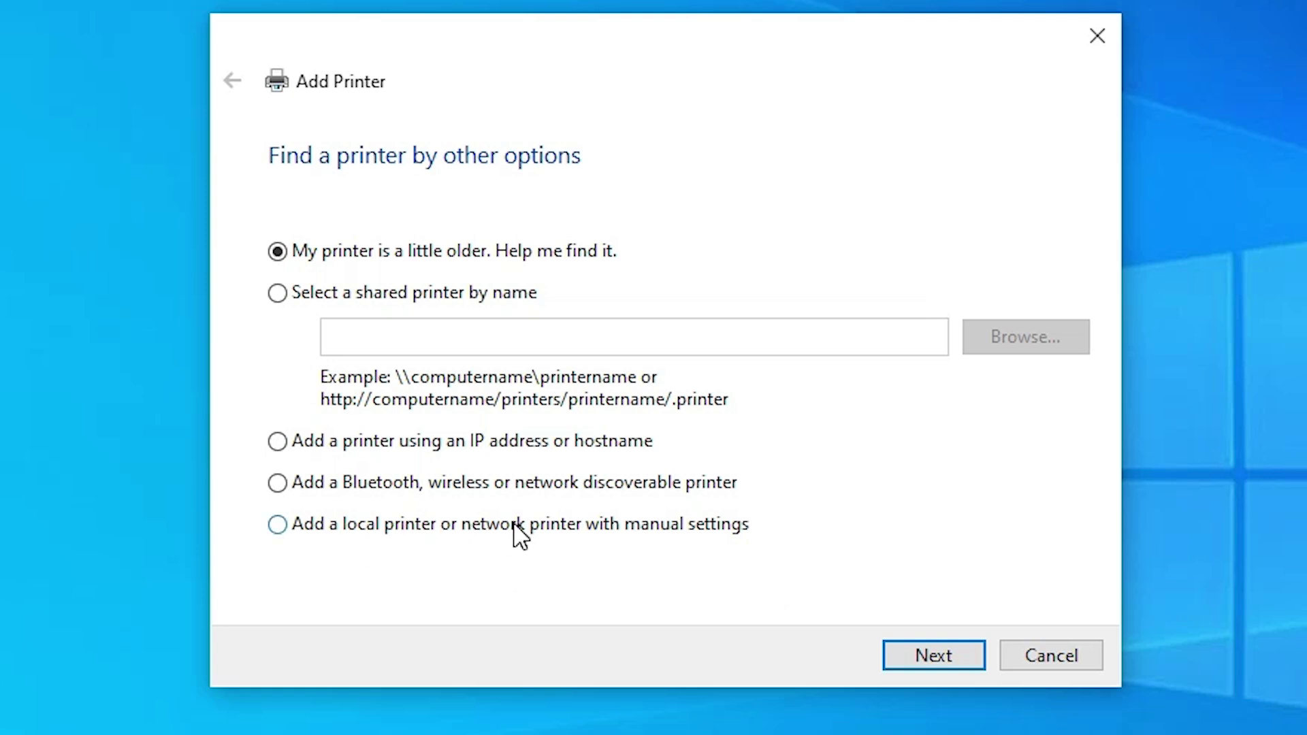
# - Add a local printer with manual settings on port USB001, then choose Have Disk
pyautogui.click(688, 525)
pyautogui.click(932, 649)
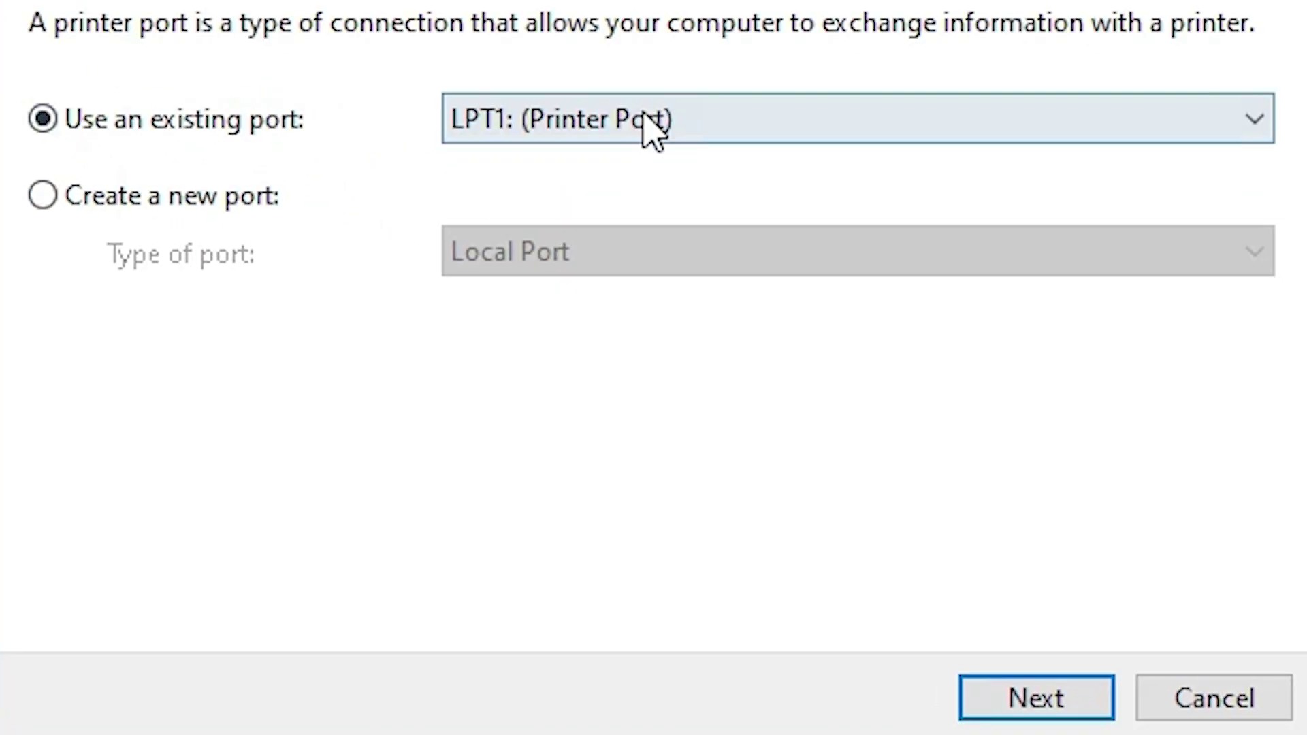
pyautogui.click(674, 274)
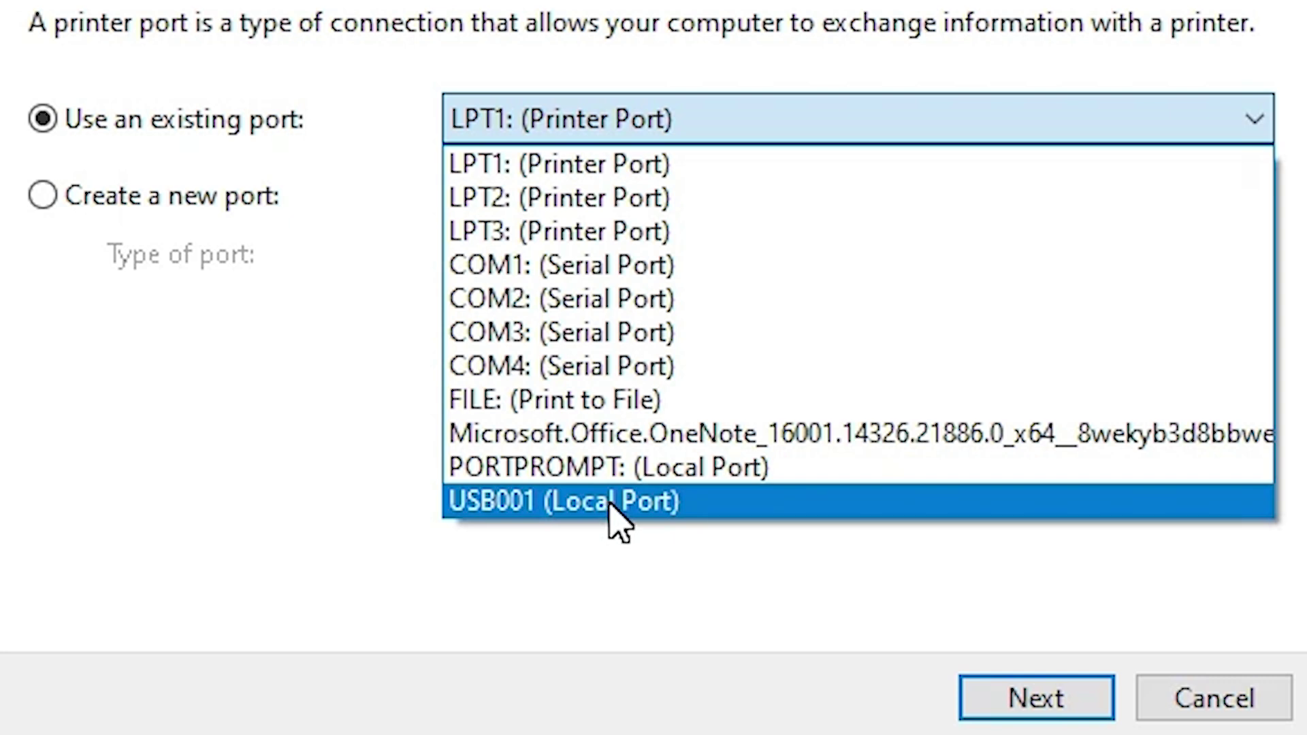
pyautogui.click(681, 502)
pyautogui.click(1036, 697)
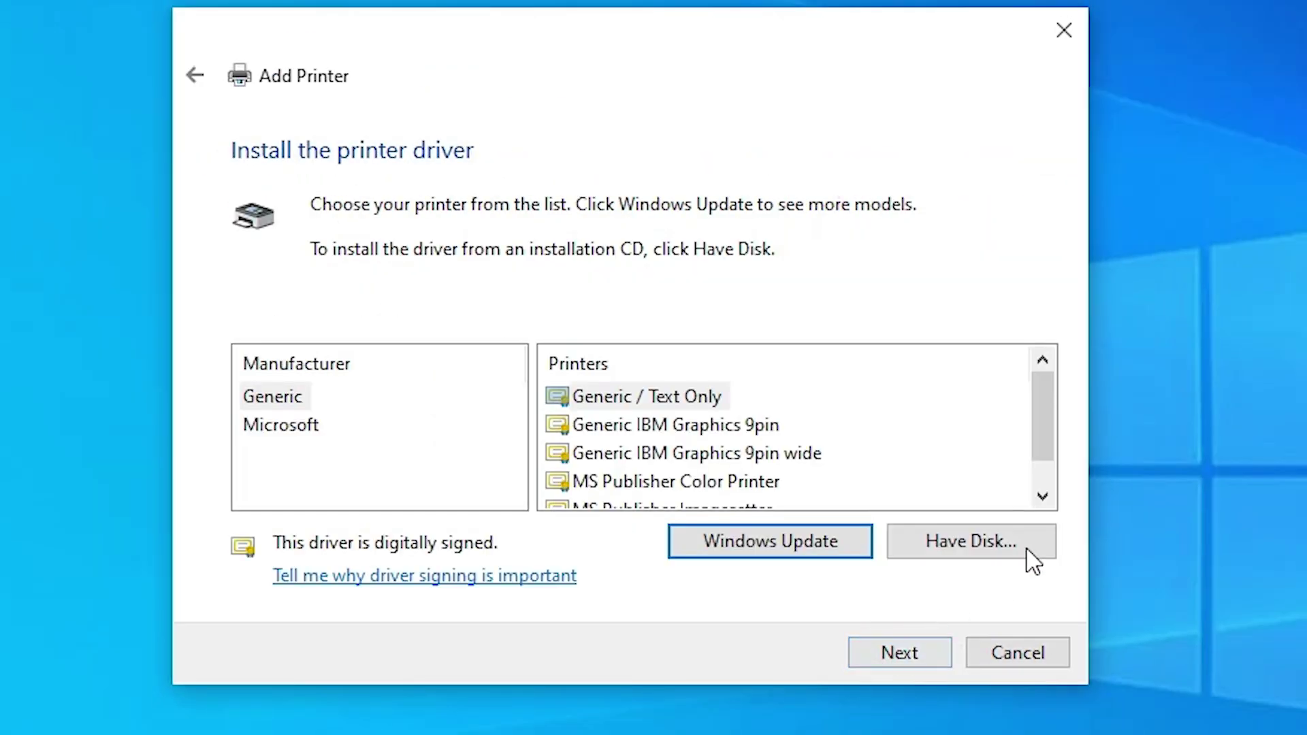
pyautogui.click(1027, 550)
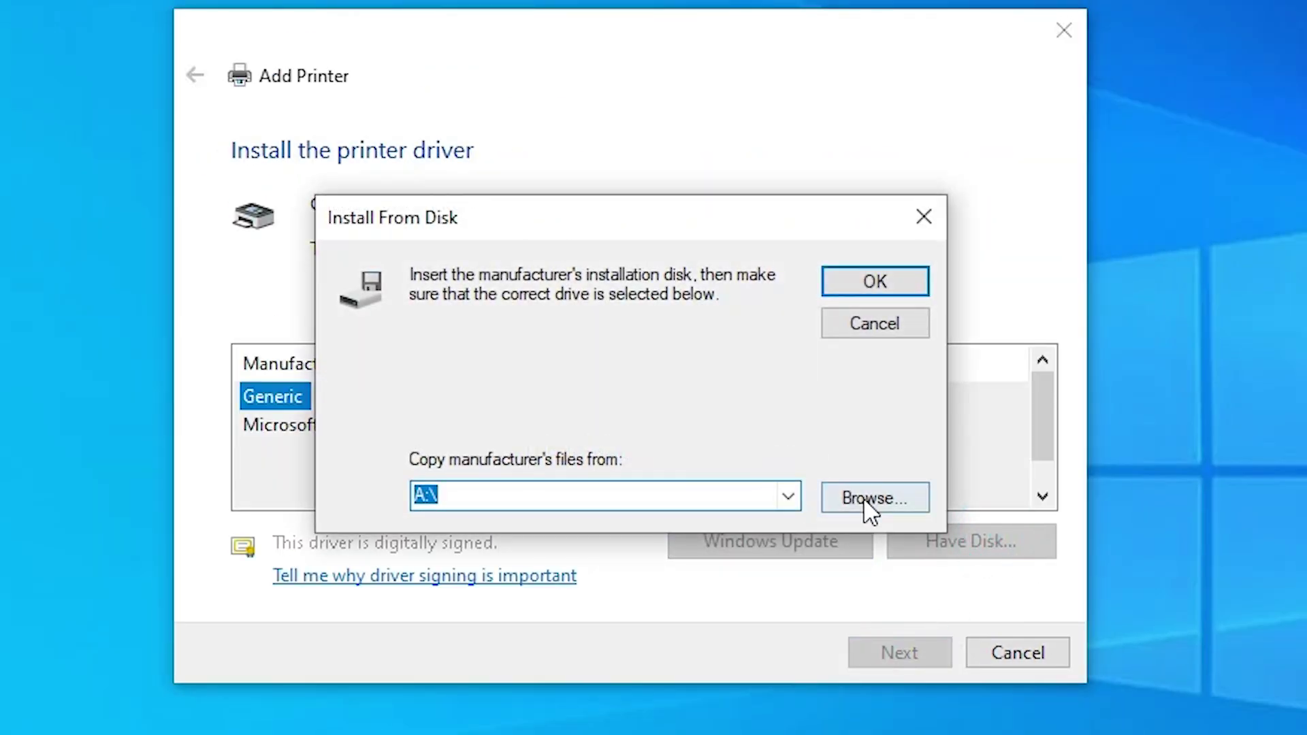
# - Point Install From Disk to Autorun.inf in the extracted hp_LJP1100 folder on the Desktop
pyautogui.click(870, 509)
pyautogui.click(438, 477)
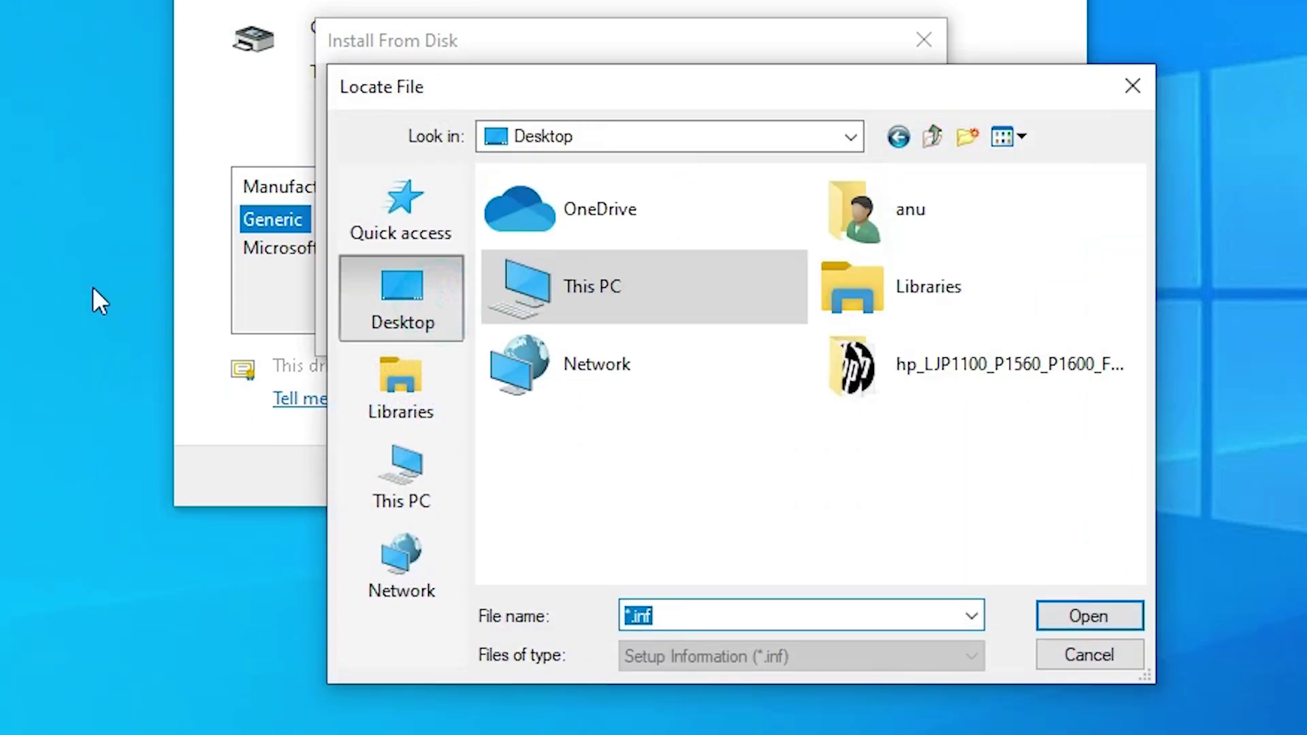
pyautogui.click(992, 386)
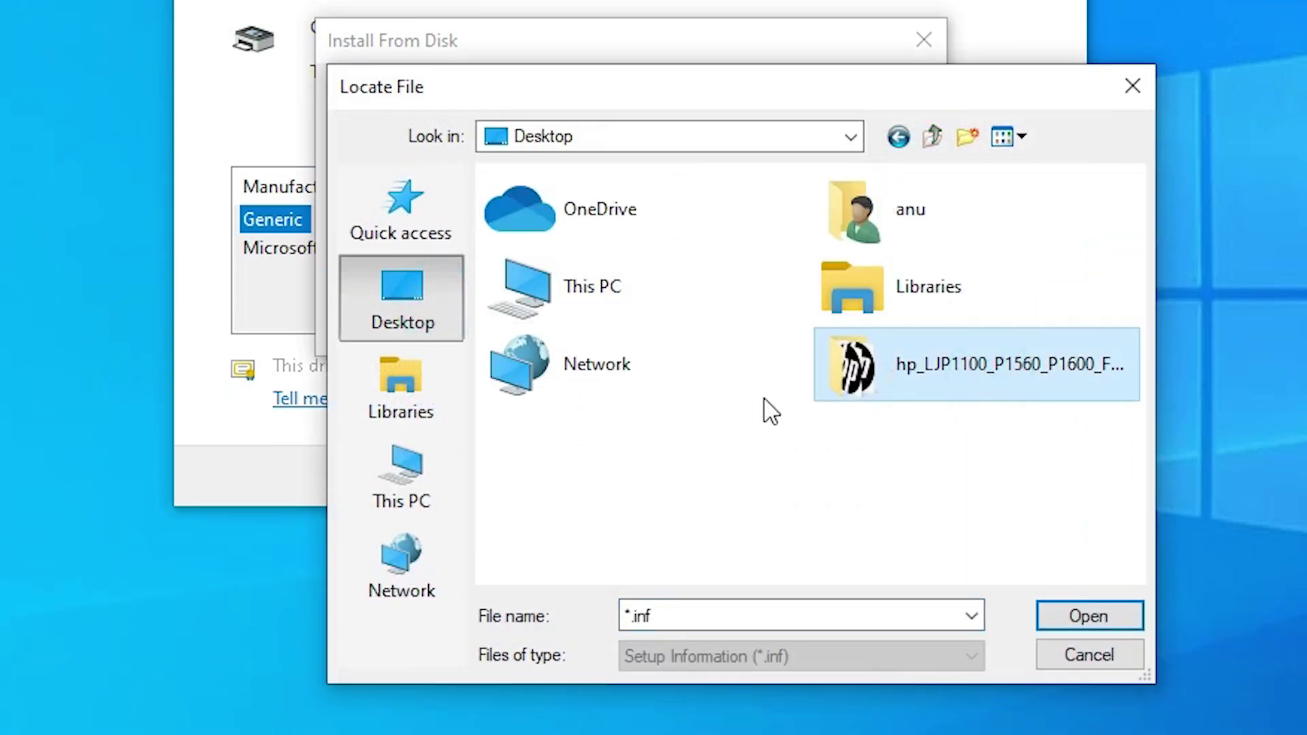
pyautogui.doubleClick(930, 388)
pyautogui.scroll(-12, 749, 368)
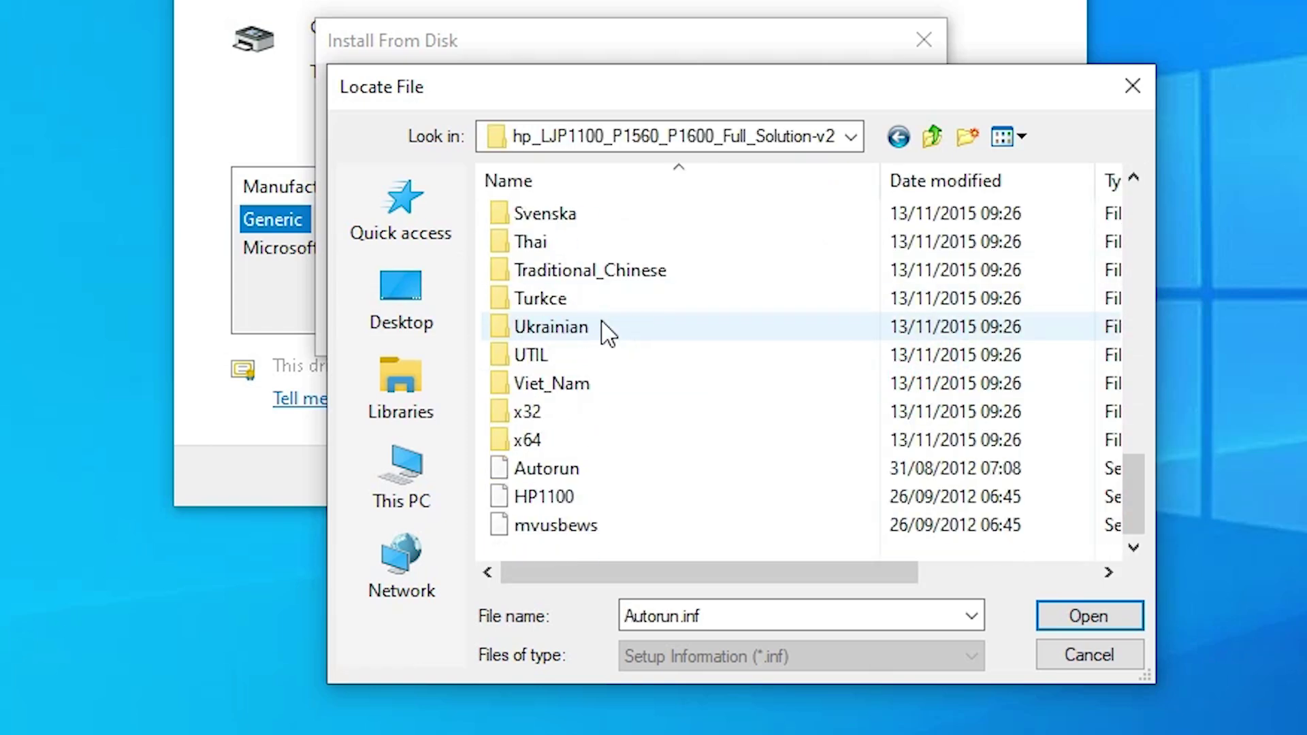
pyautogui.click(569, 467)
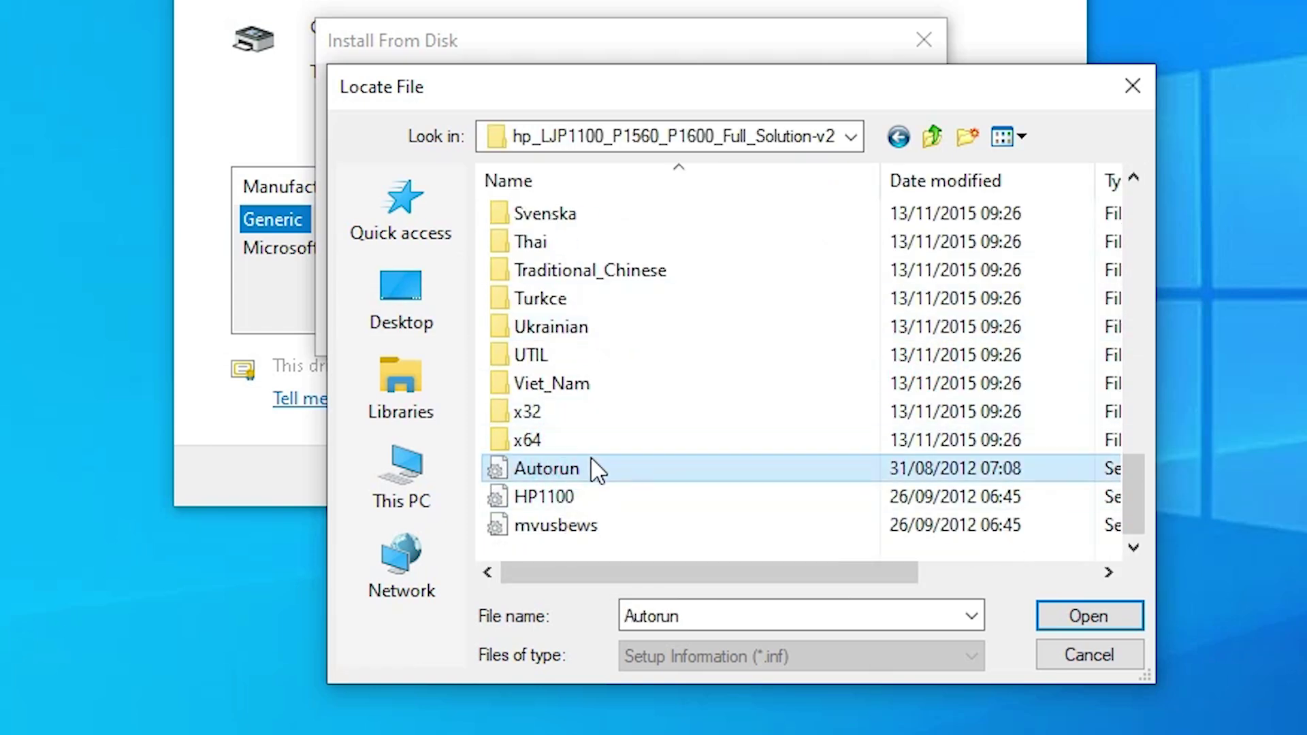
pyautogui.click(554, 496)
pyautogui.click(552, 475)
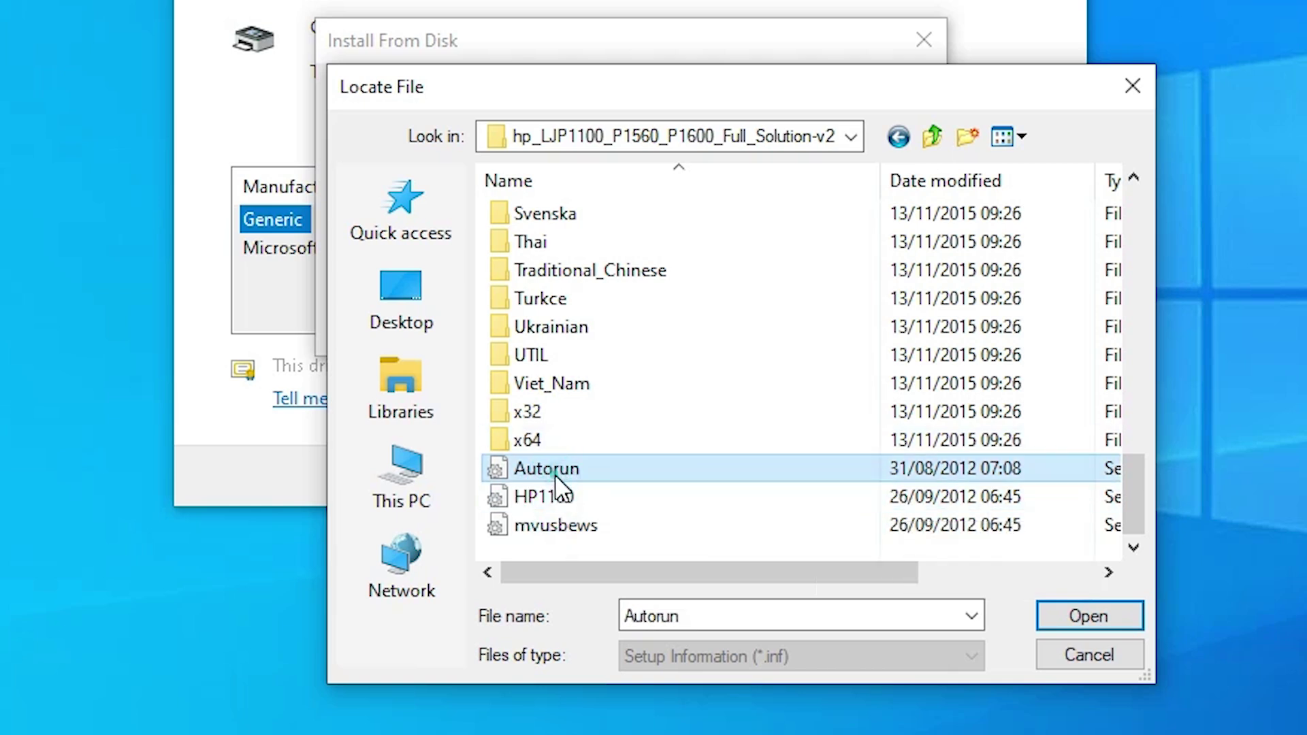
pyautogui.click(1088, 618)
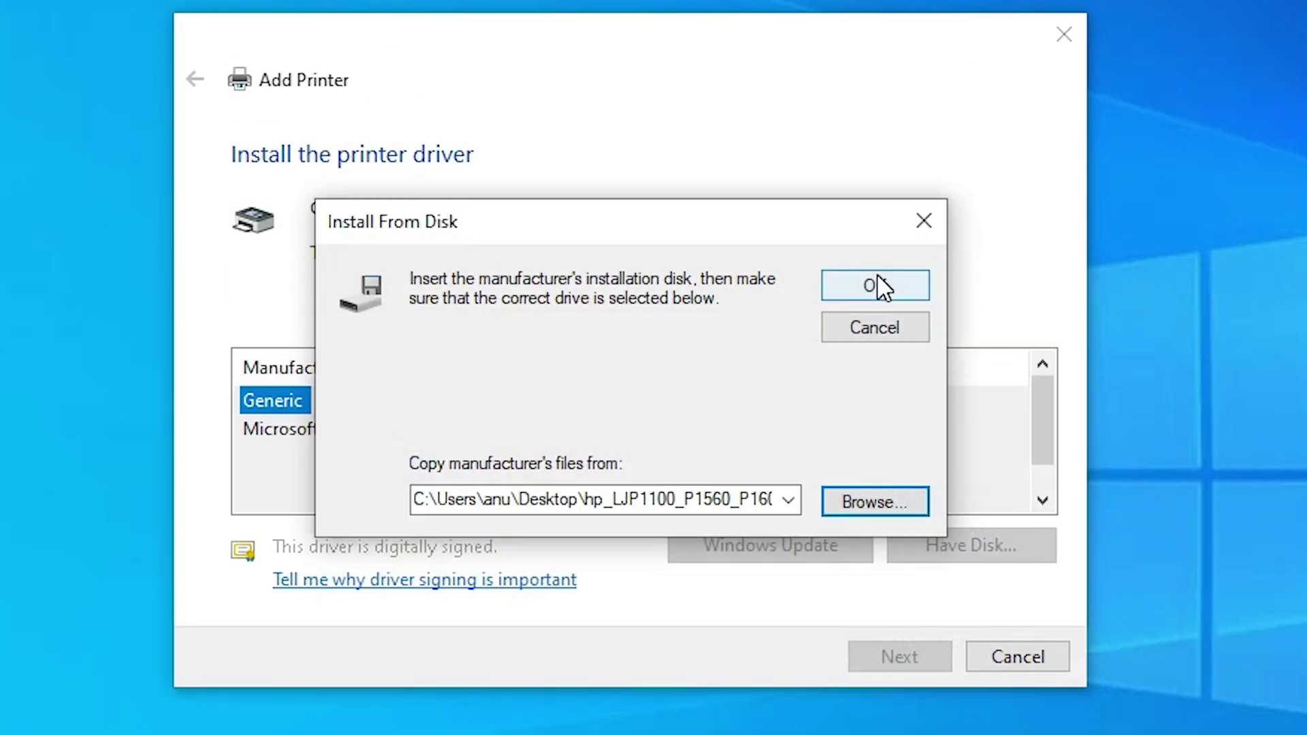
pyautogui.click(875, 285)
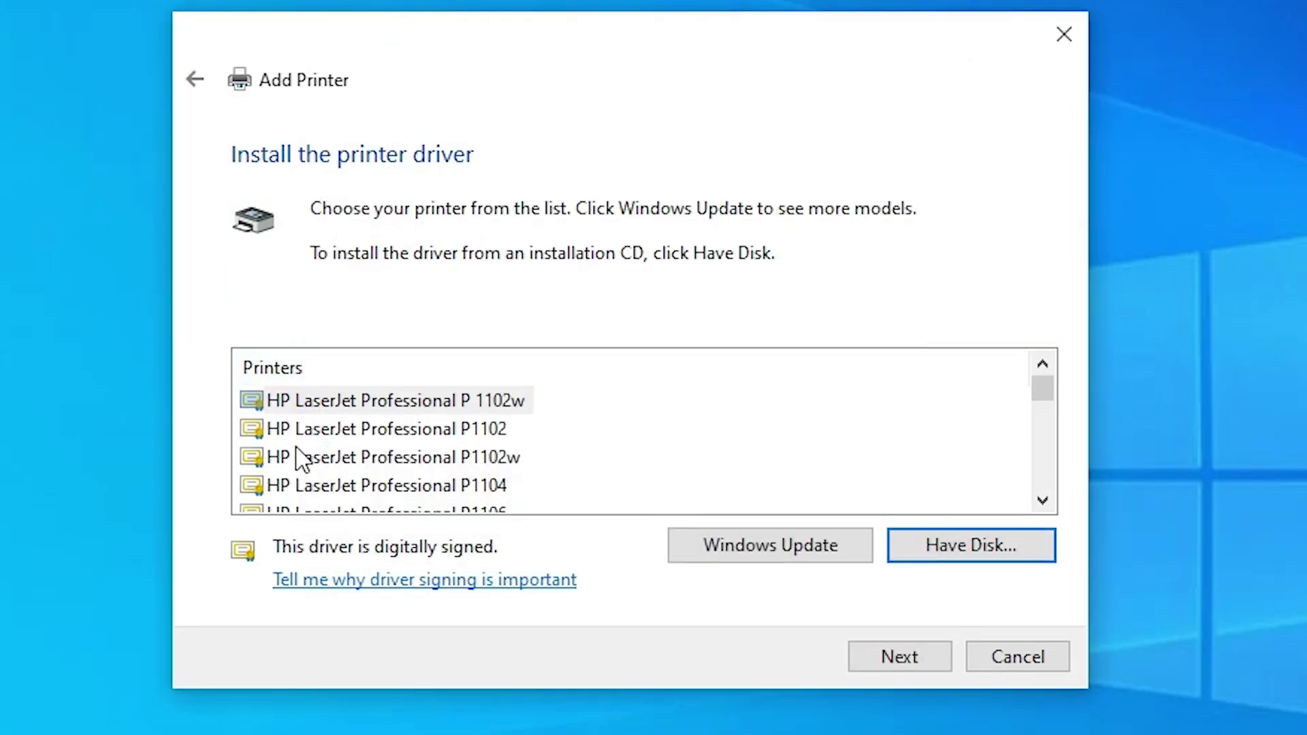
# - Select HP LaserJet Professional P1606dn from the Printers list and continue
pyautogui.scroll(-5, 300, 459)
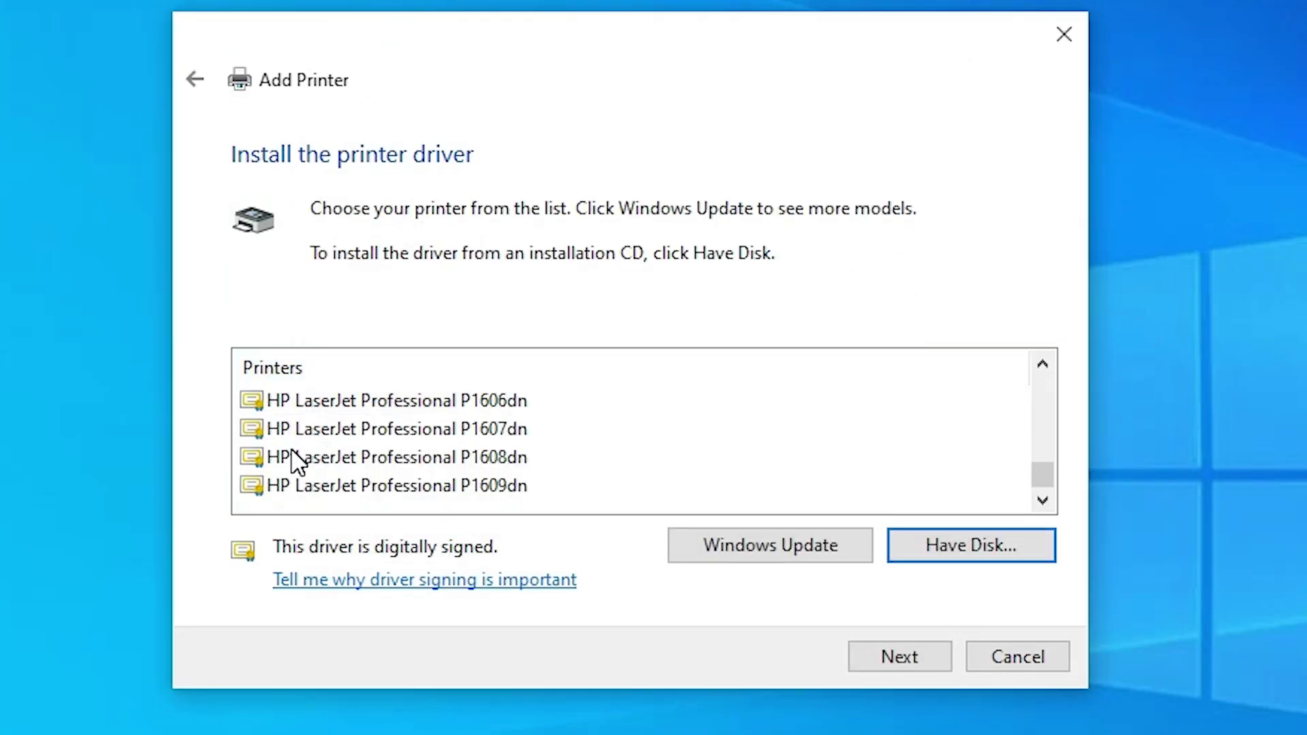
pyautogui.click(1042, 363)
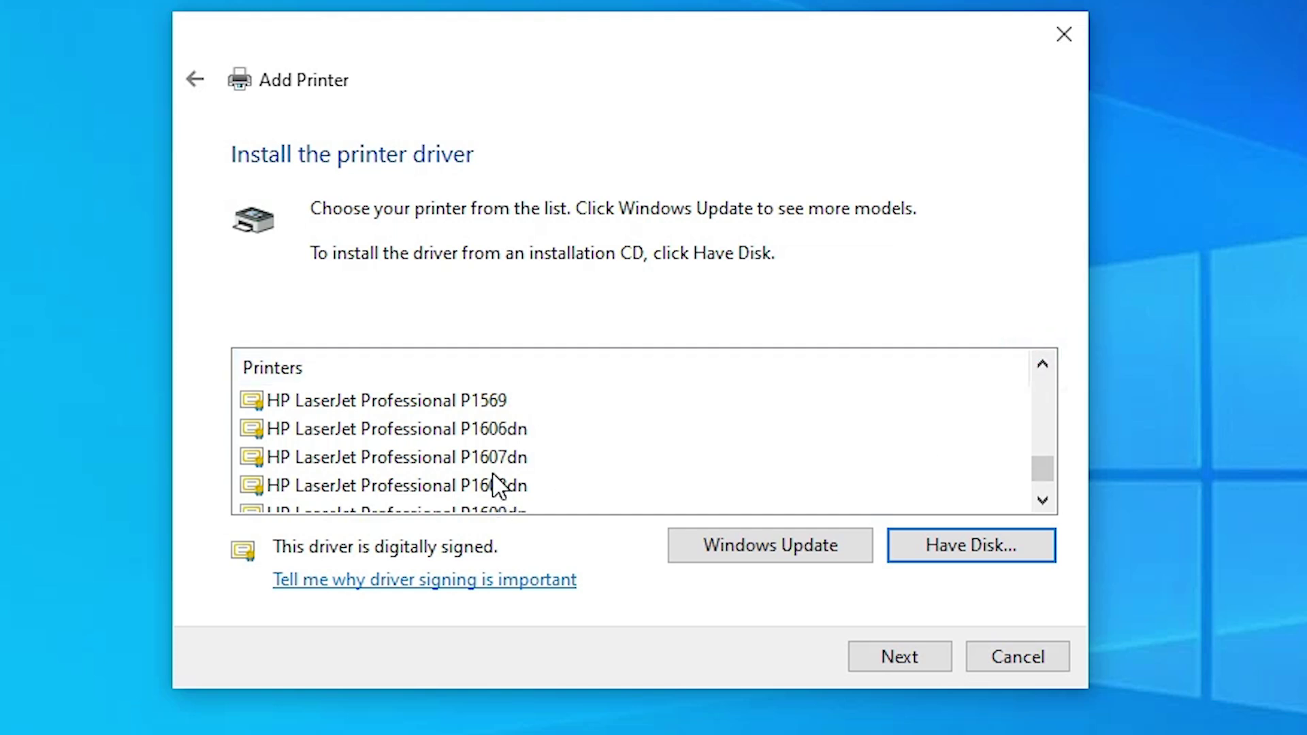
pyautogui.click(489, 433)
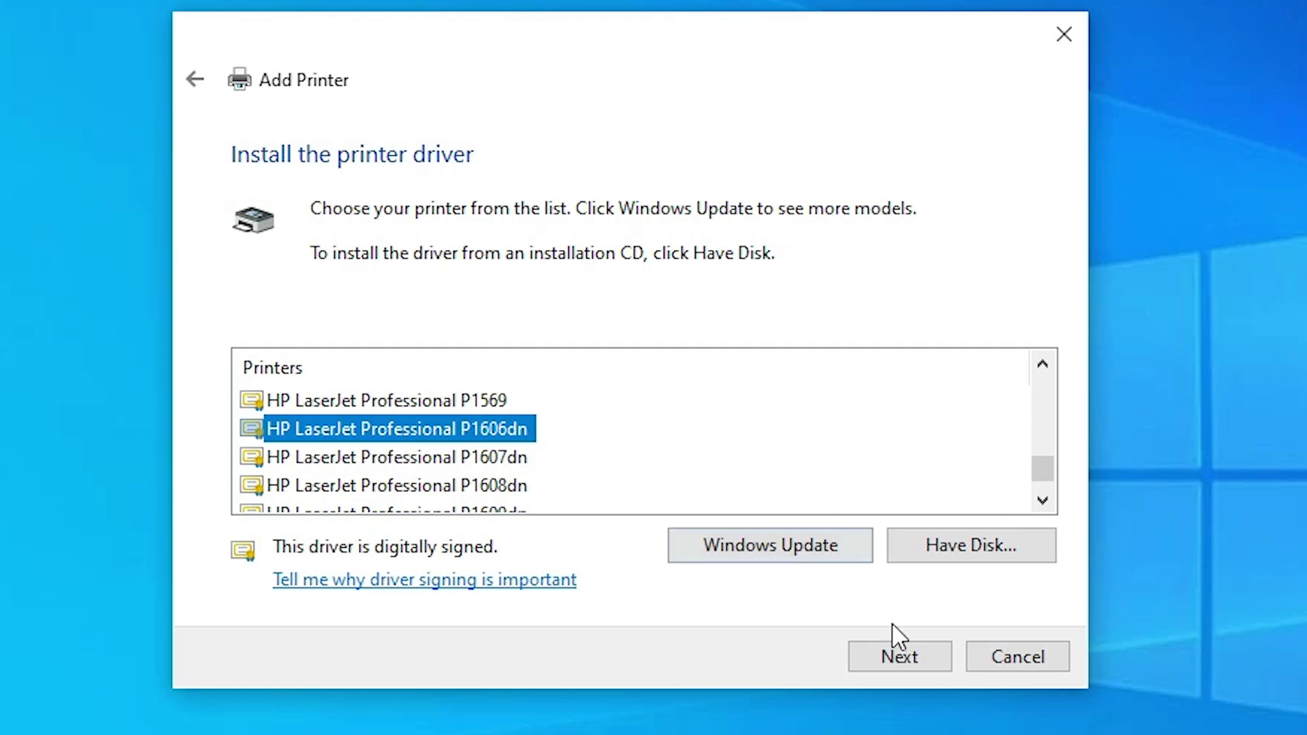
pyautogui.click(903, 655)
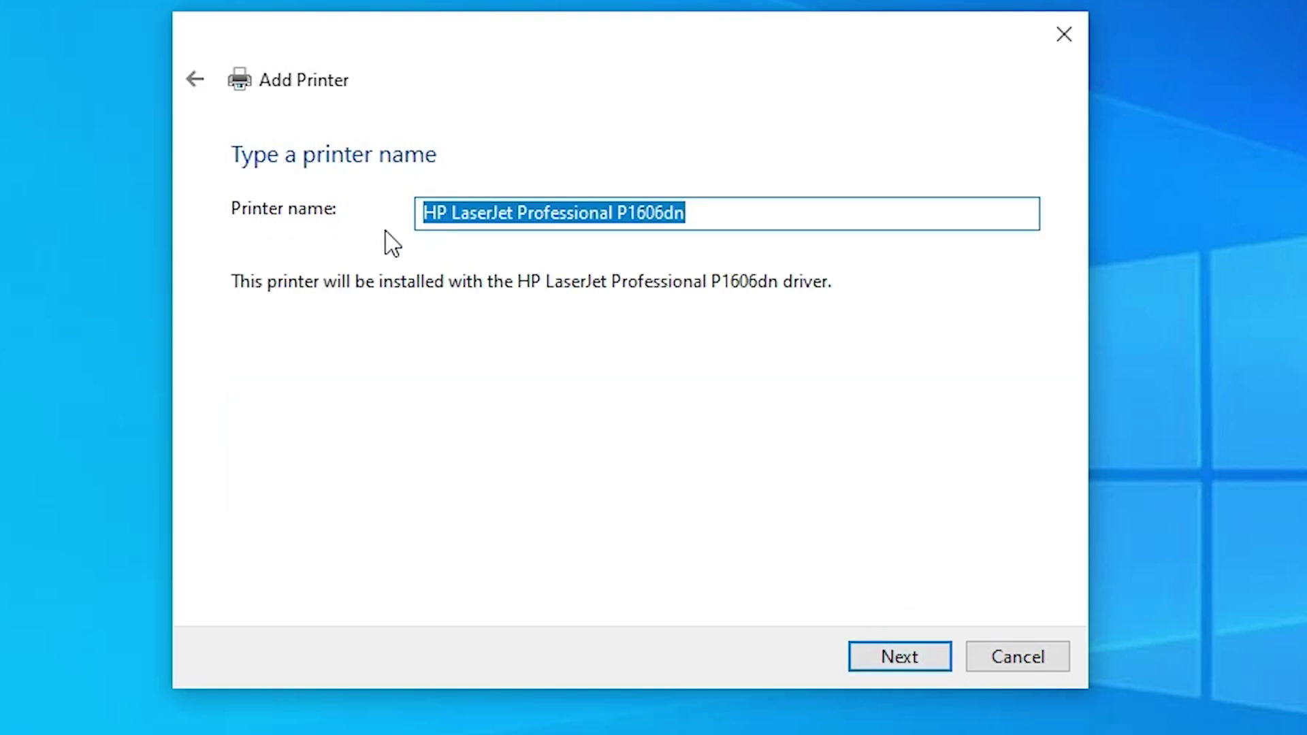
# - Rename the printer 'HP LaserJet Pro P1606dn', leave it unshared, and finish the wizard
pyautogui.doubleClick(572, 211)
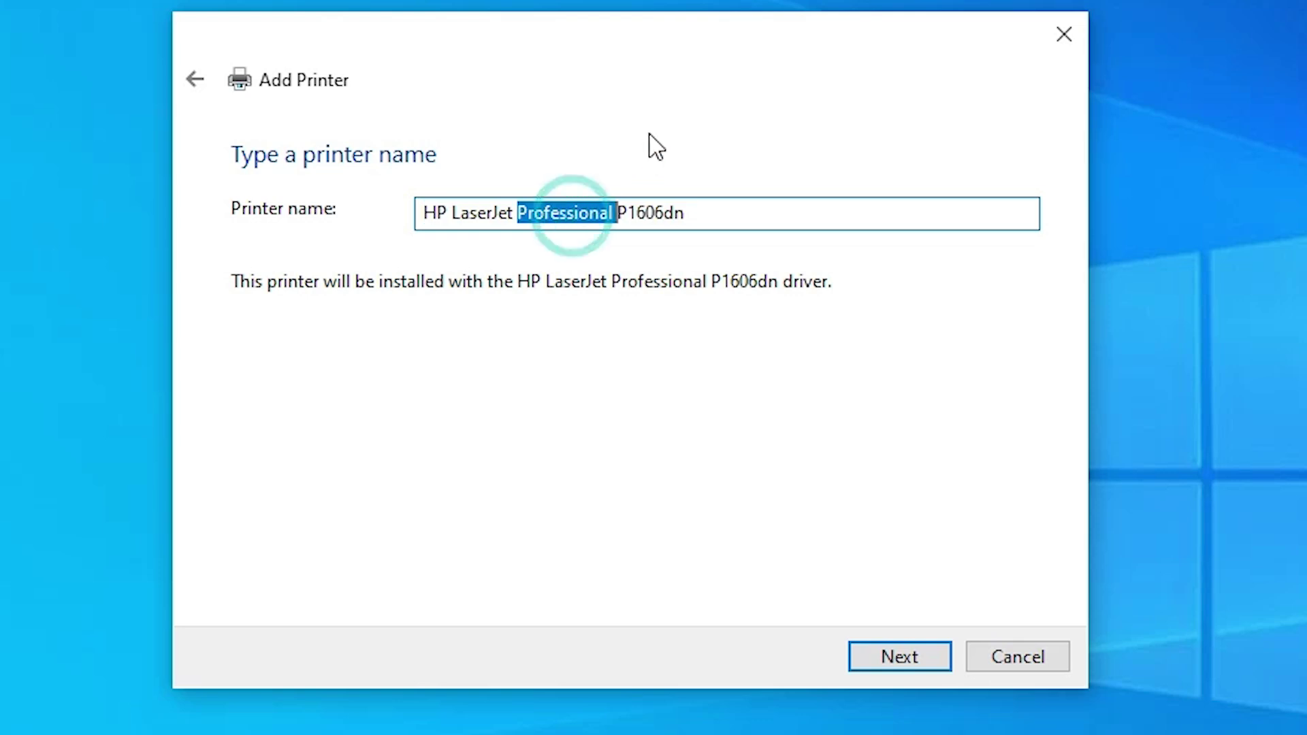
pyautogui.write('PRo')
pyautogui.press('BackSpace')
pyautogui.write('r')
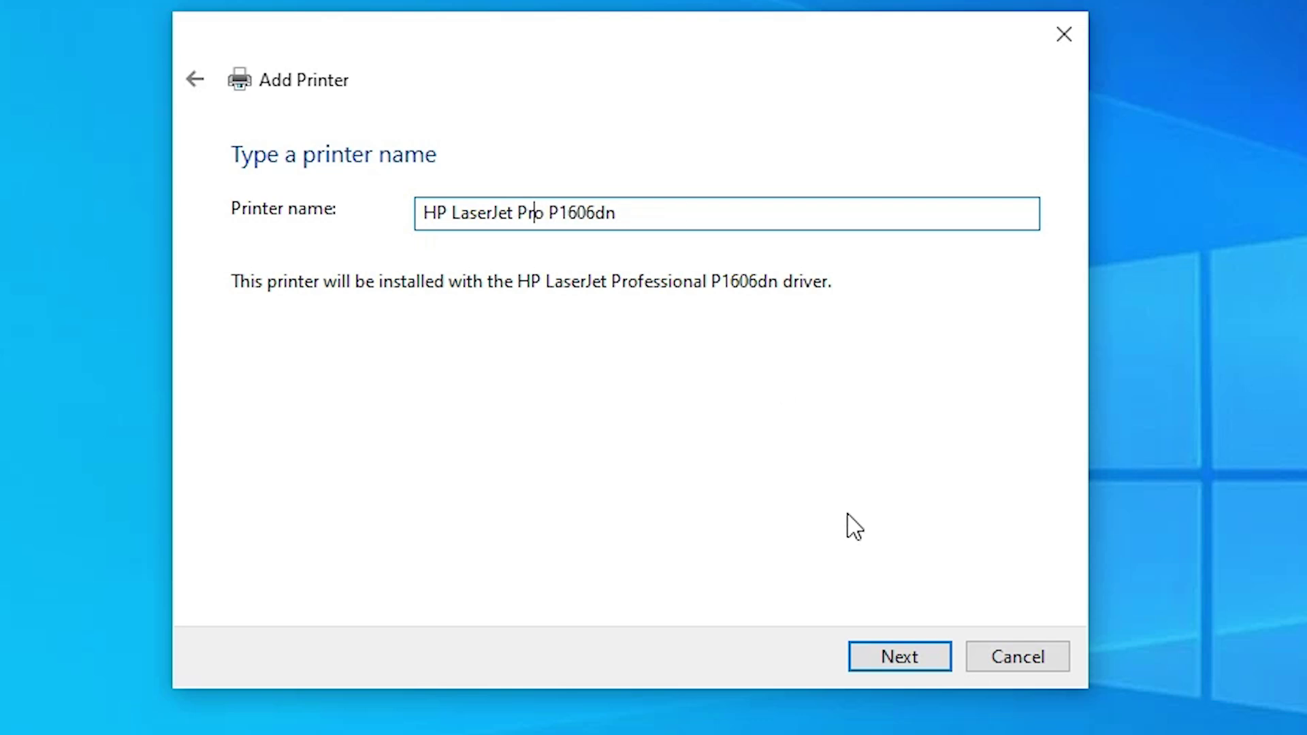
pyautogui.click(905, 662)
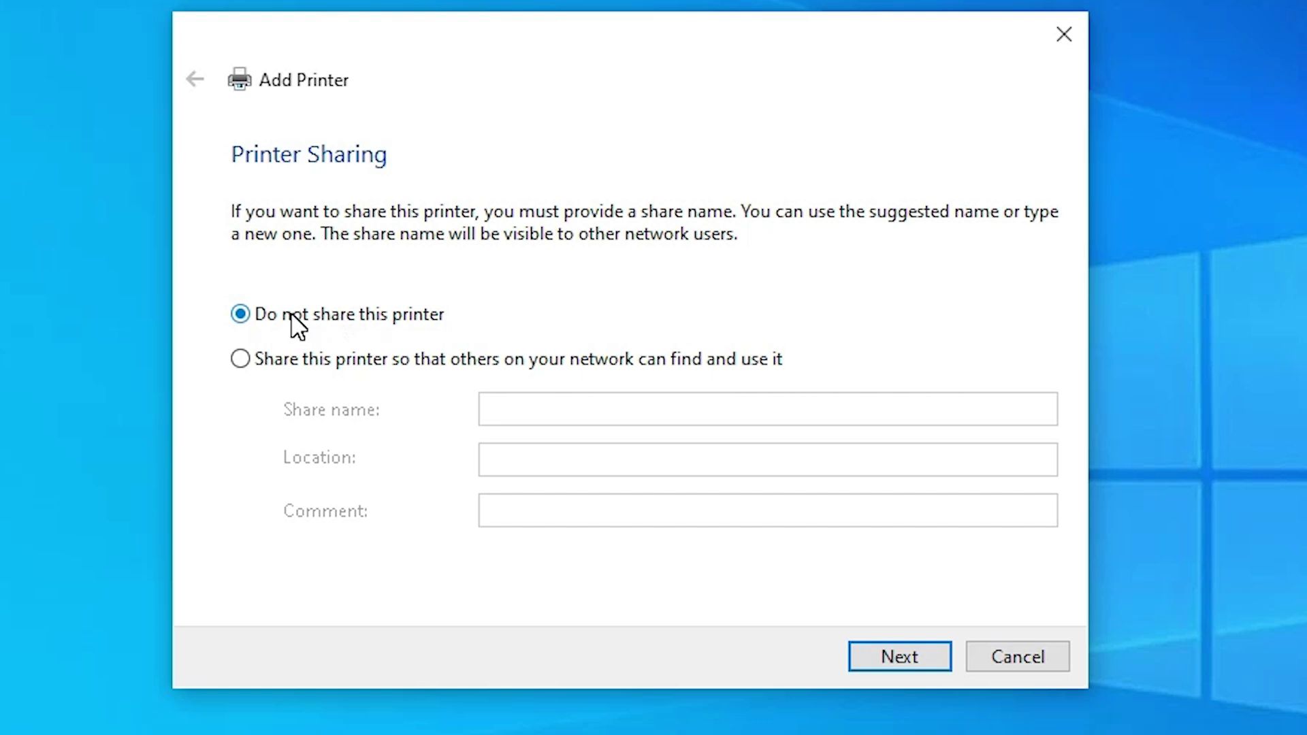
pyautogui.click(889, 662)
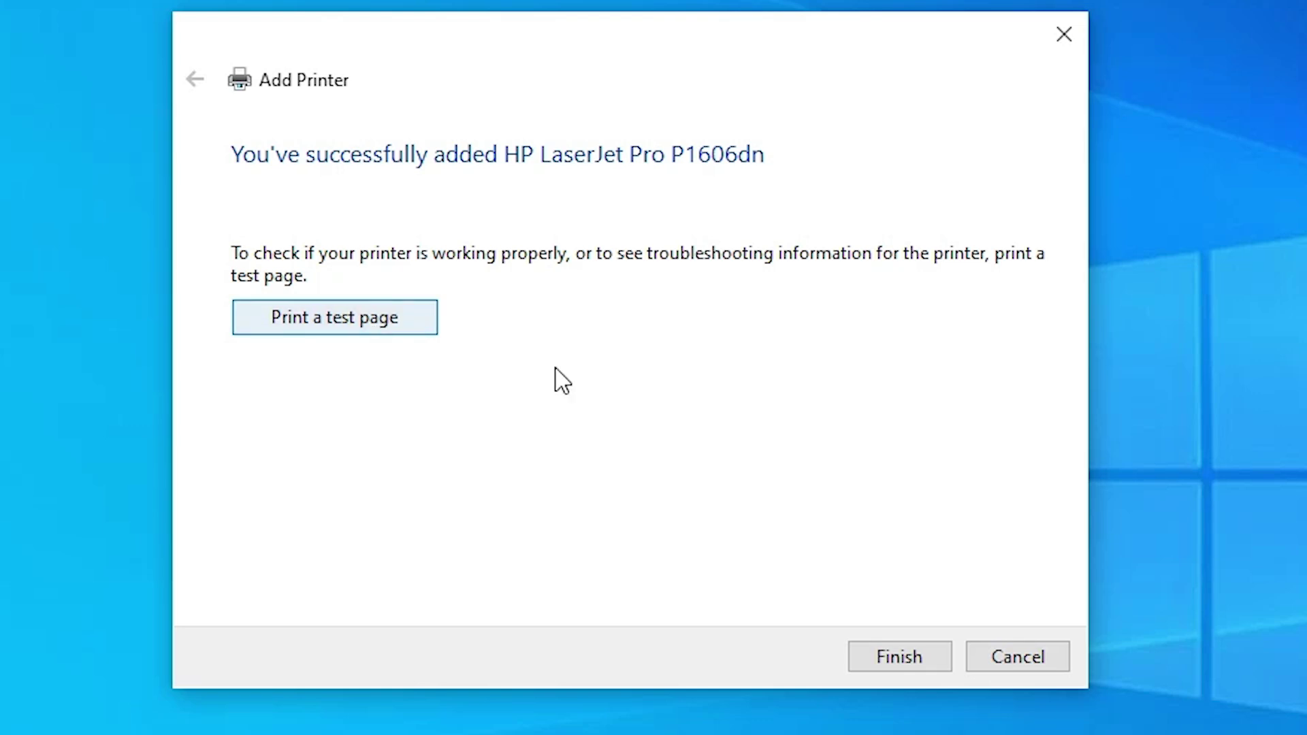
pyautogui.click(895, 657)
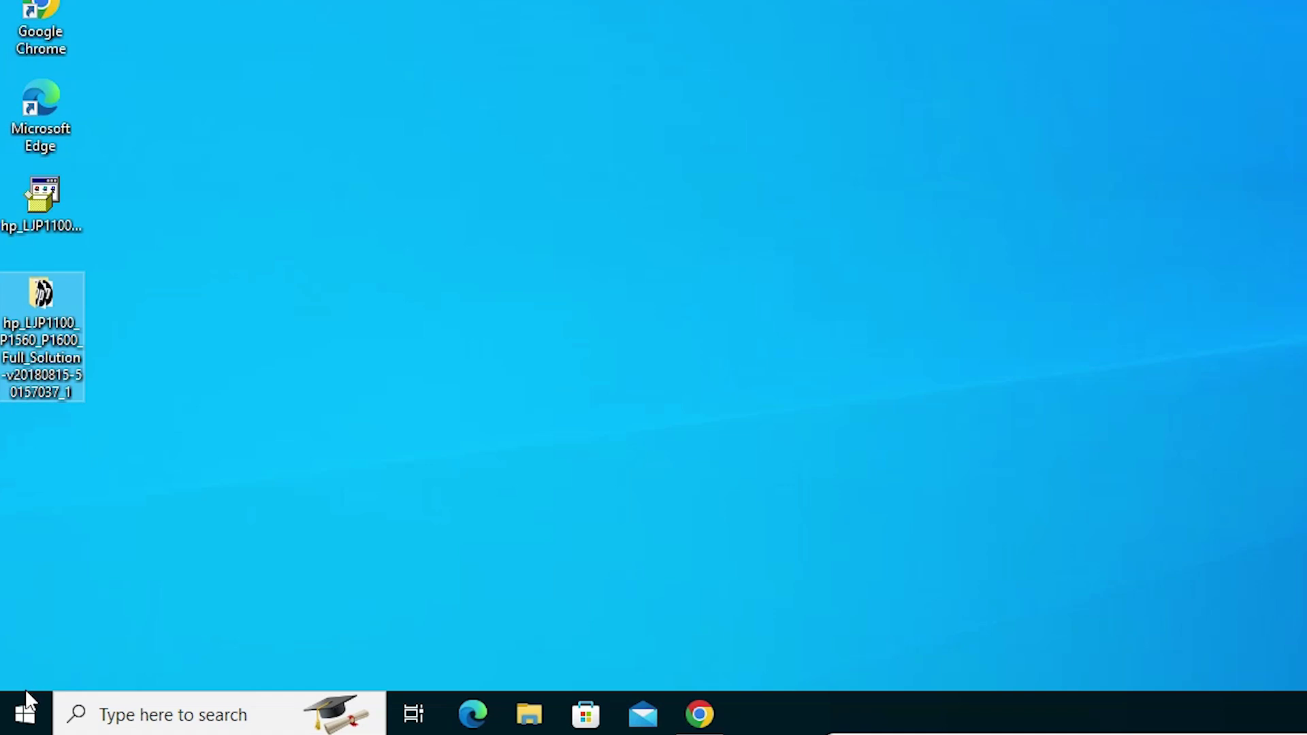
# - Search Start for 'pr' and launch the Printers & scanners settings page
pyautogui.click(24, 713)
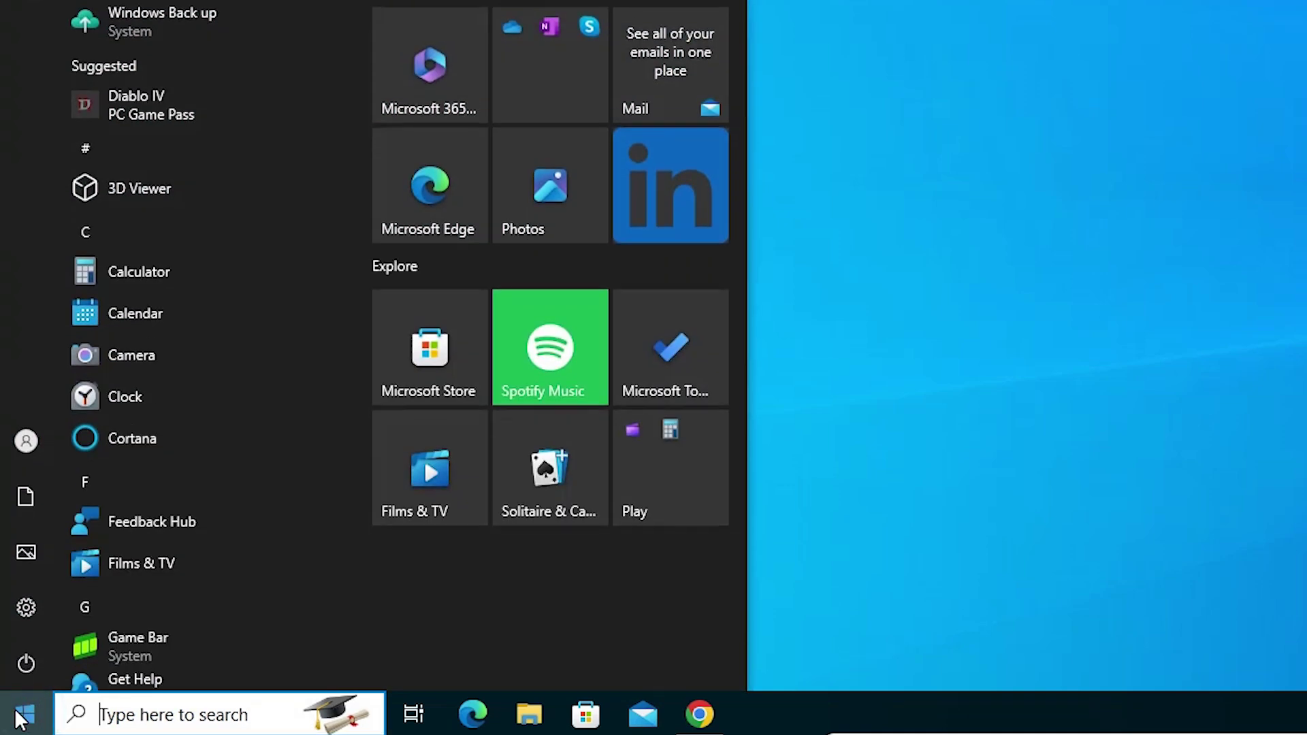
pyautogui.write('pr')
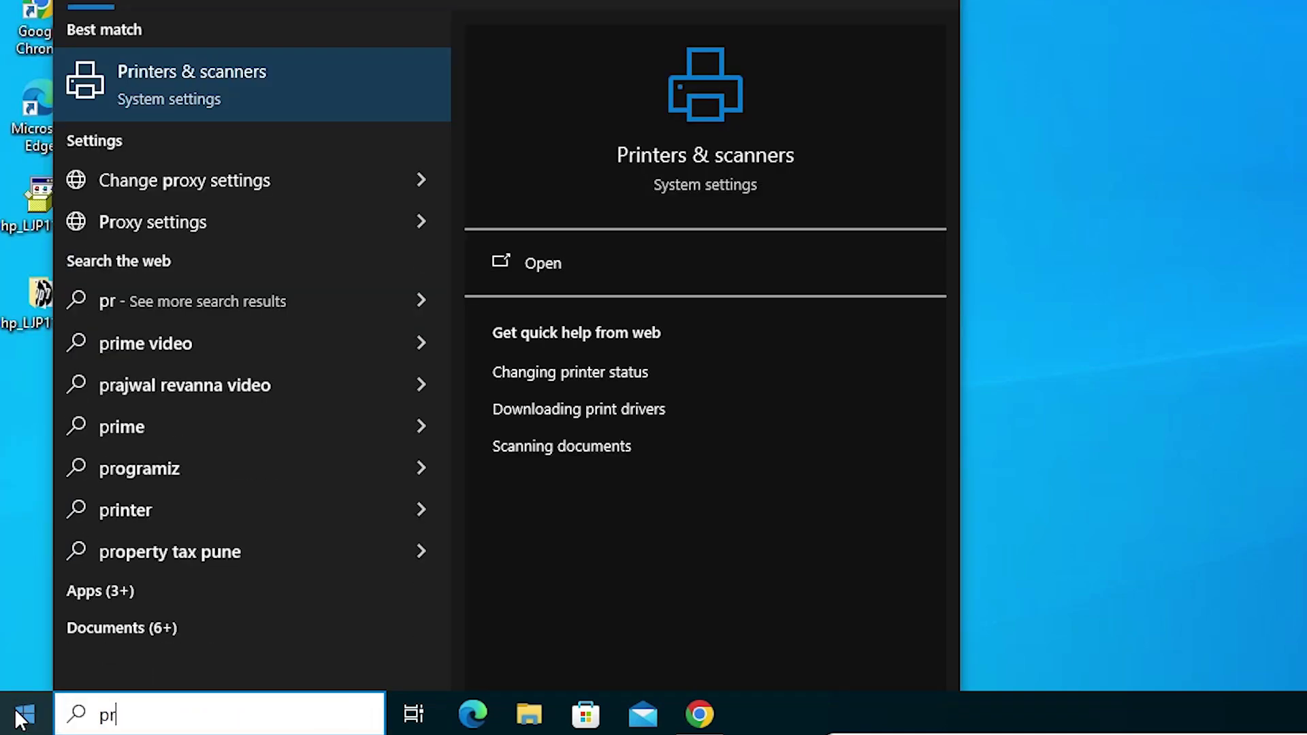
pyautogui.click(162, 113)
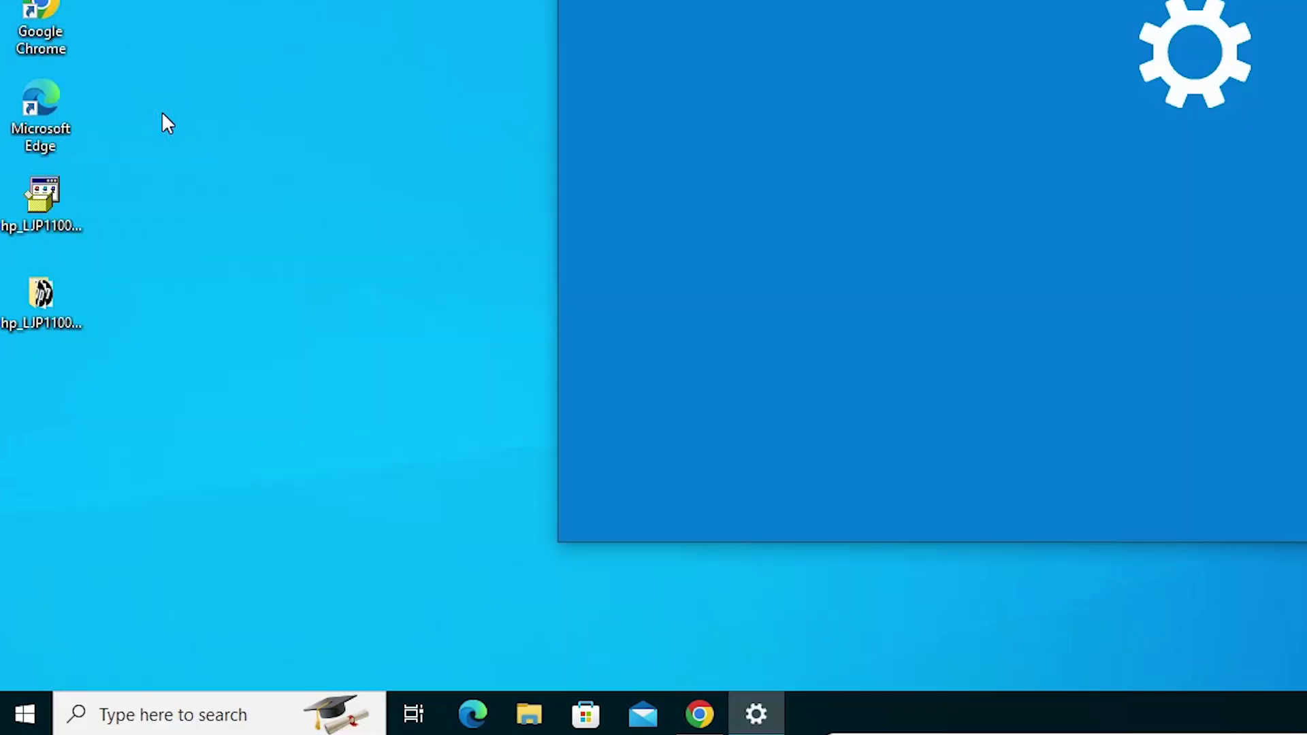